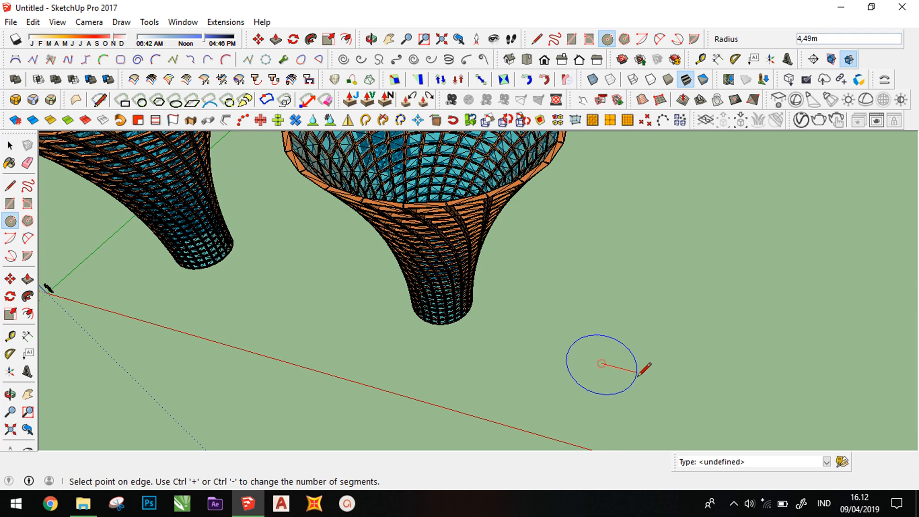
Step: Draw a circle with a 4 m radius on the ground and a vertical line up from one of its segment endpoints
left_click(641, 374)
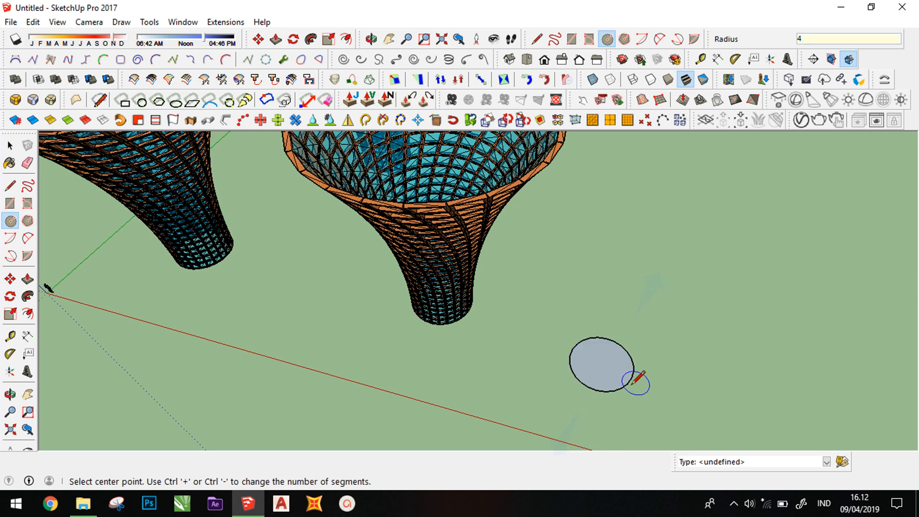
scroll(607, 383, "up", 5)
key("l")
middle_click_drag(602, 381, 604, 340)
middle_click_drag(568, 367, 584, 275)
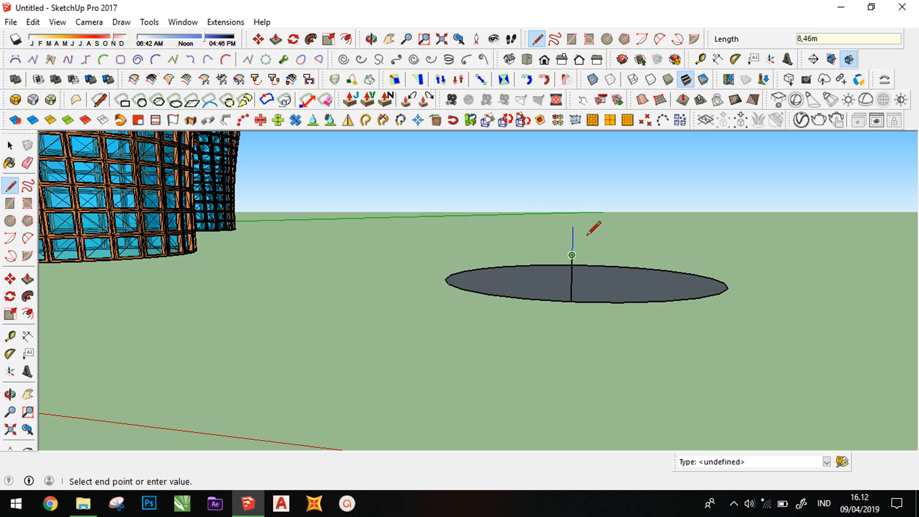
key("Escape")
Step: Draw a second vertical line from the adjacent segment endpoint and close the upright panel face with a top edge about 1.04 m long
middle_click_drag(610, 294, 632, 353)
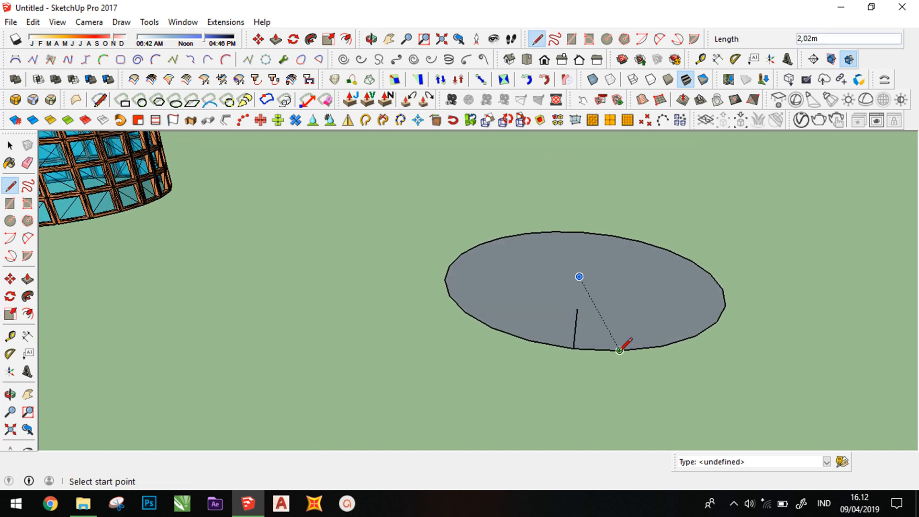
left_click(619, 351)
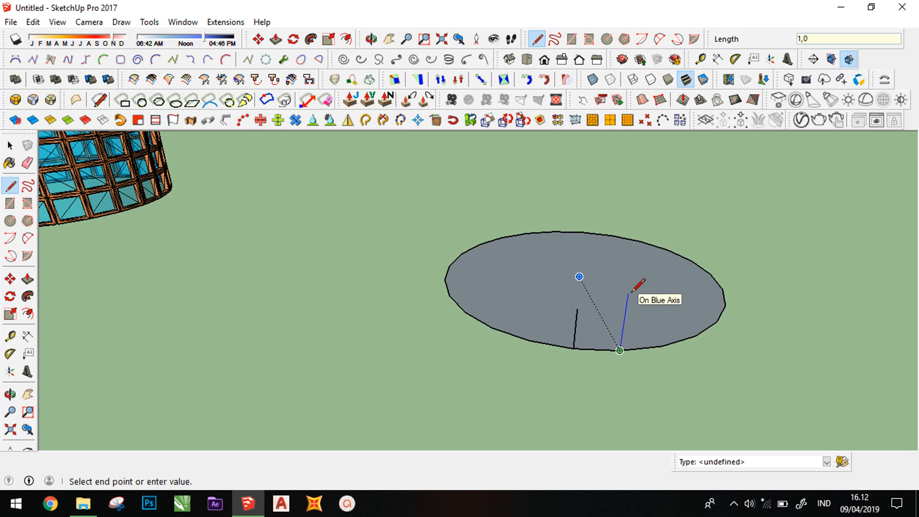
left_click(625, 310)
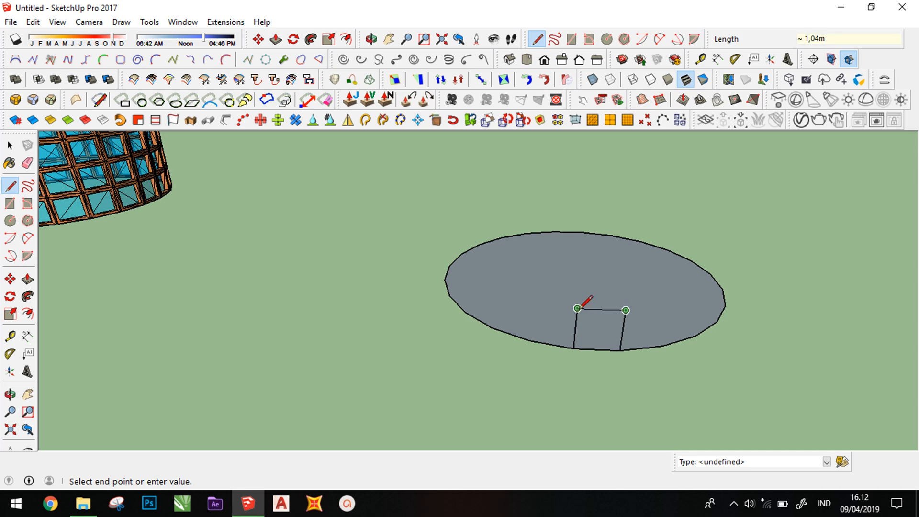
left_click(577, 309)
Step: Offset the outline of the upright square face about 0.10 m inward to form a frame border
left_click(148, 22)
left_click(248, 165)
scroll(628, 321, "up", 3)
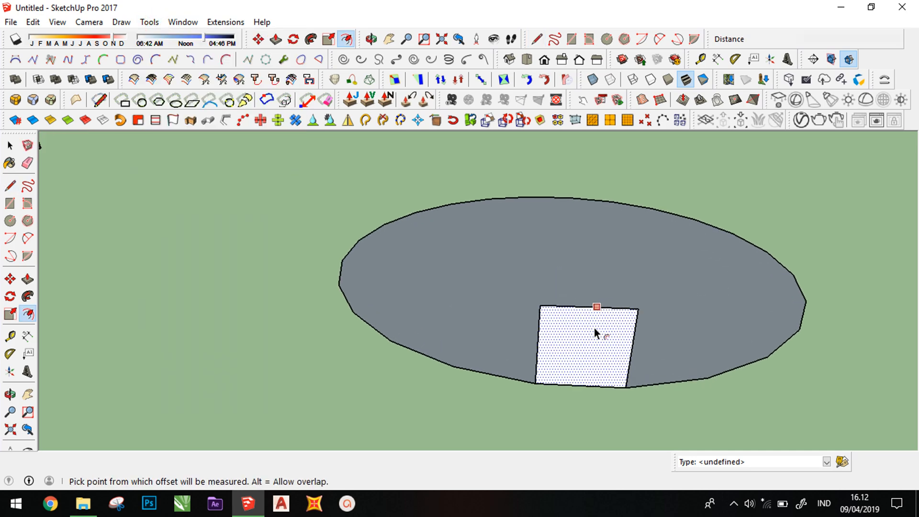
left_click(596, 315)
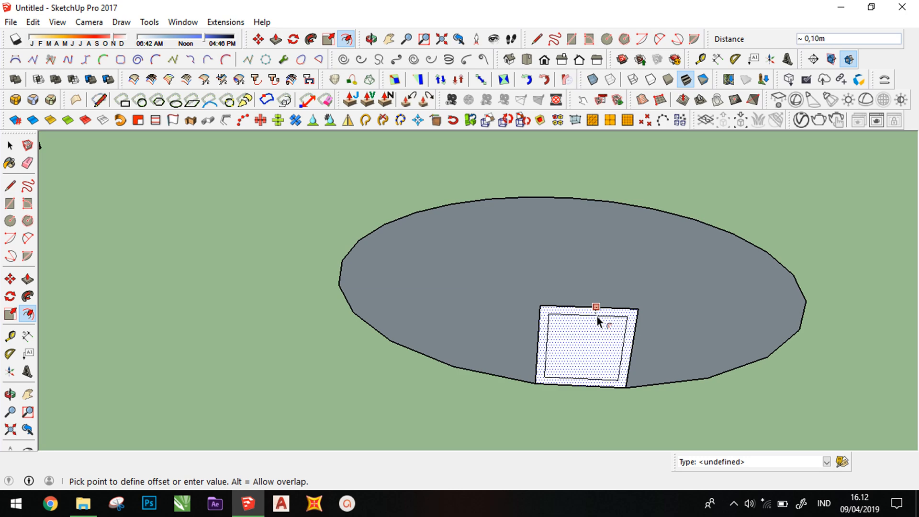
left_click(596, 317)
Step: Select the circle face with its edges and make it a group separate from the upright panel
key("p")
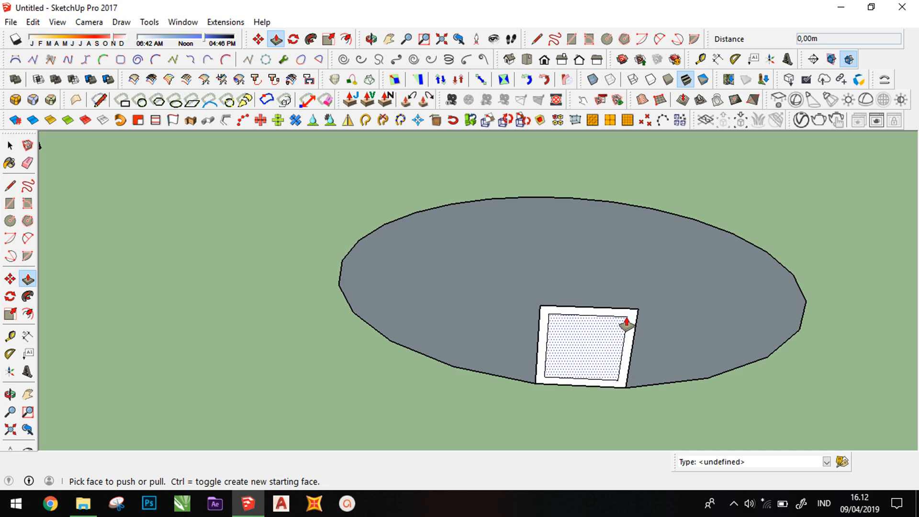
left_click(10, 145)
left_click(721, 349)
right_click(720, 349)
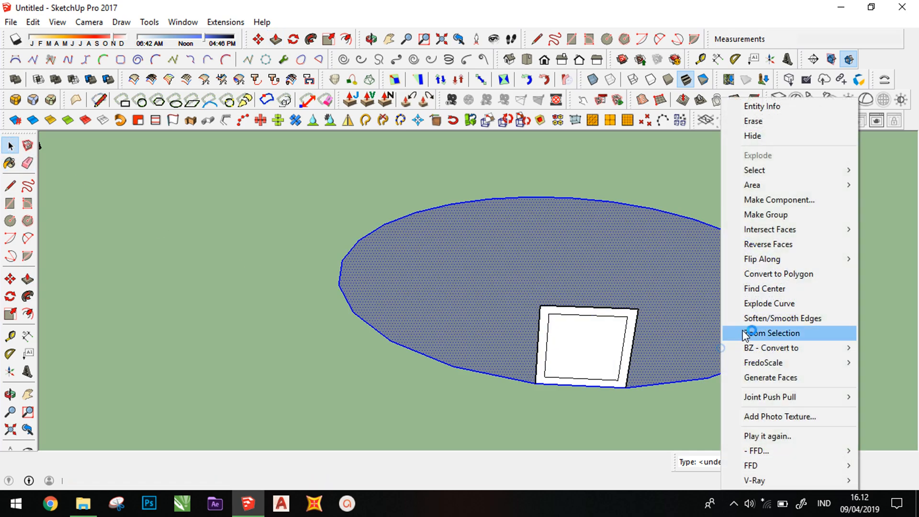
left_click(788, 214)
Step: Push/Pull the frame border of the upright panel about 0.25 m outward
left_click(630, 331)
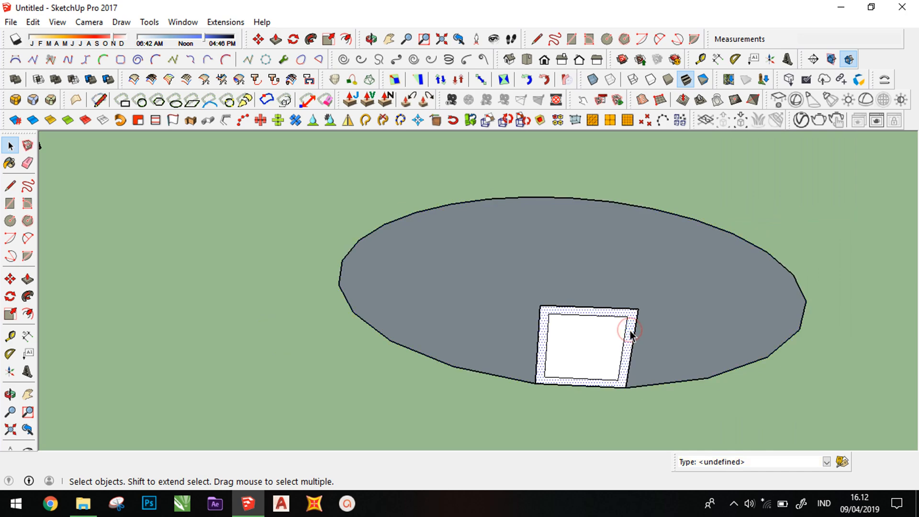
key("p")
left_click(630, 331)
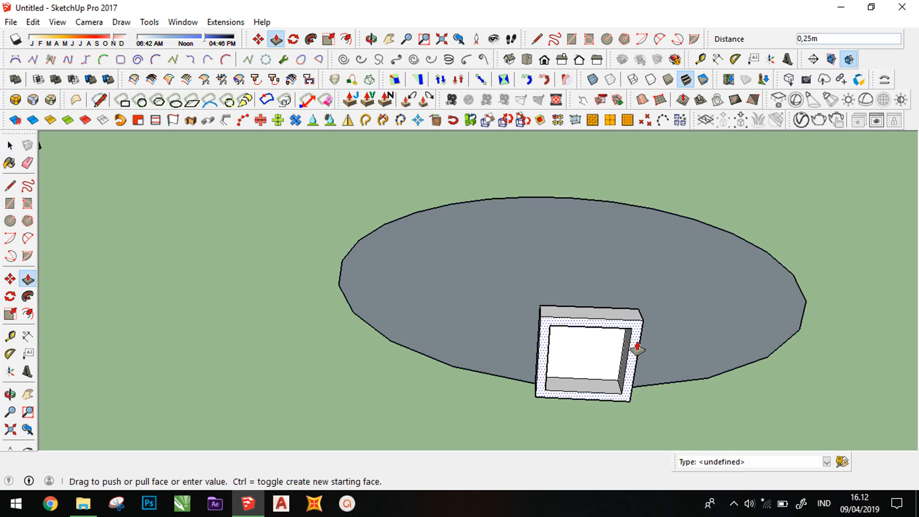
left_click(637, 347)
key("space")
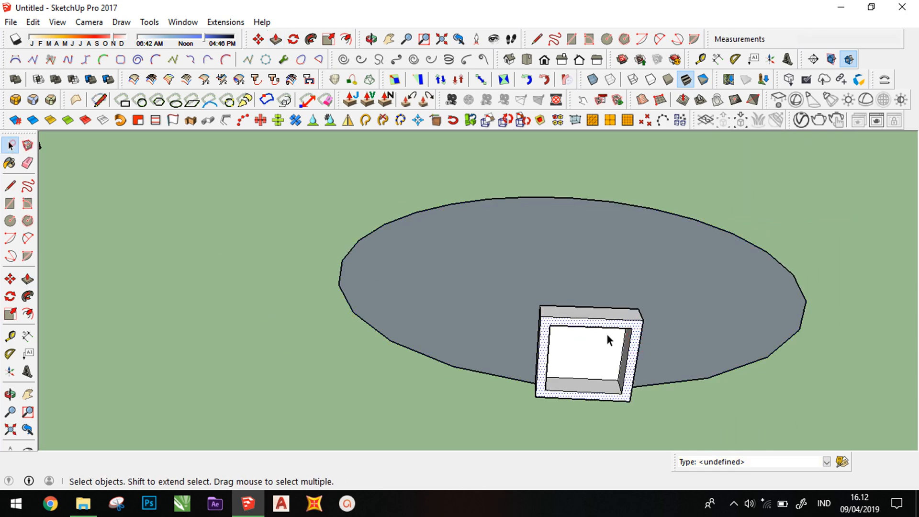
Step: Select the whole upright panel and paint it with Wood Cherry Original from the Wood materials
triple_click(603, 340)
right_click(603, 340)
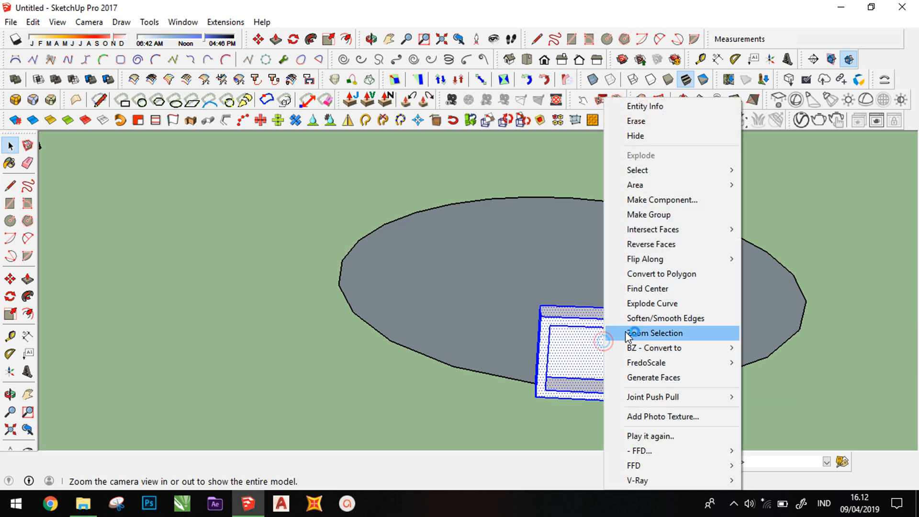
left_click(568, 331)
left_click(572, 335)
triple_click(572, 335)
key("b")
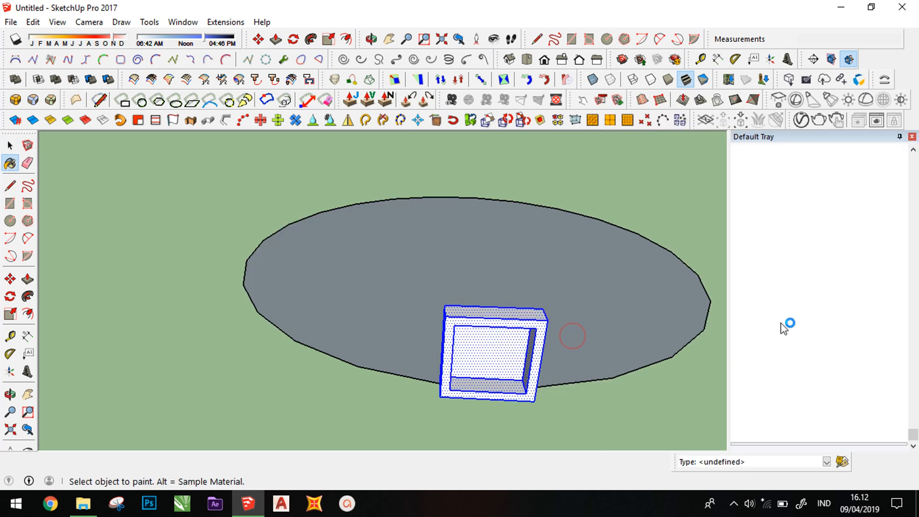
left_click(833, 223)
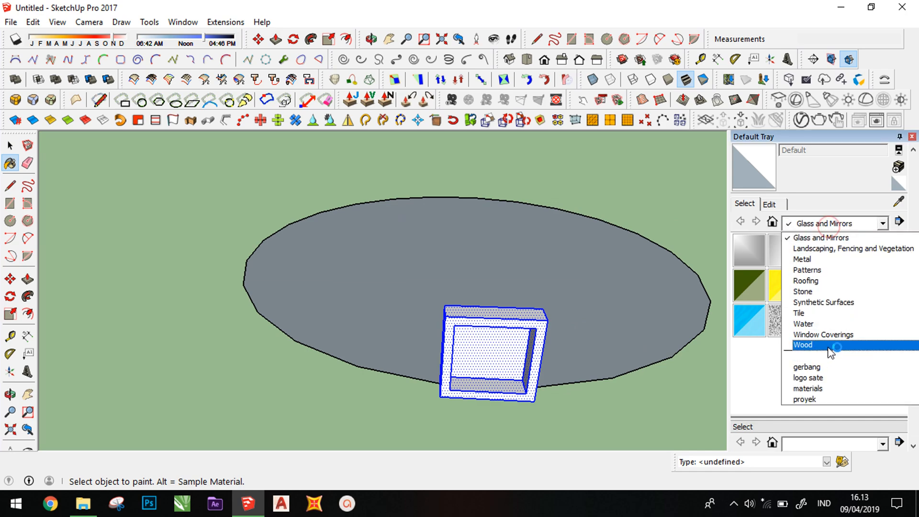
left_click(775, 349)
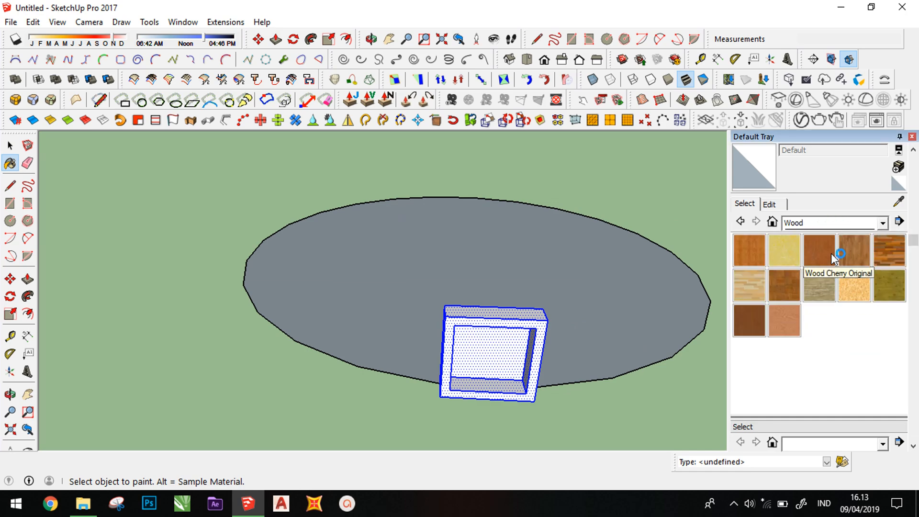
left_click(828, 253)
left_click(542, 332)
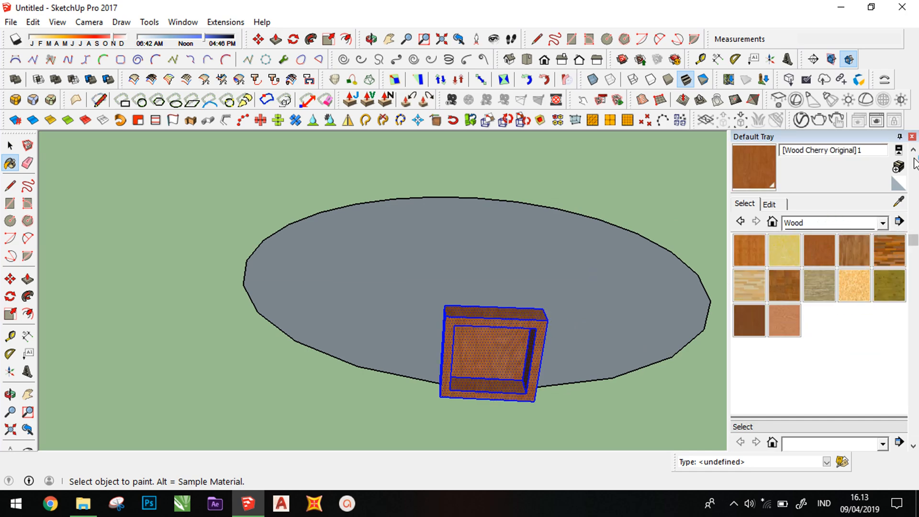
Step: Try Translucent Glass Safety from the Glass and Mirrors materials on the recessed inner pane
left_click(10, 145)
left_click(500, 357)
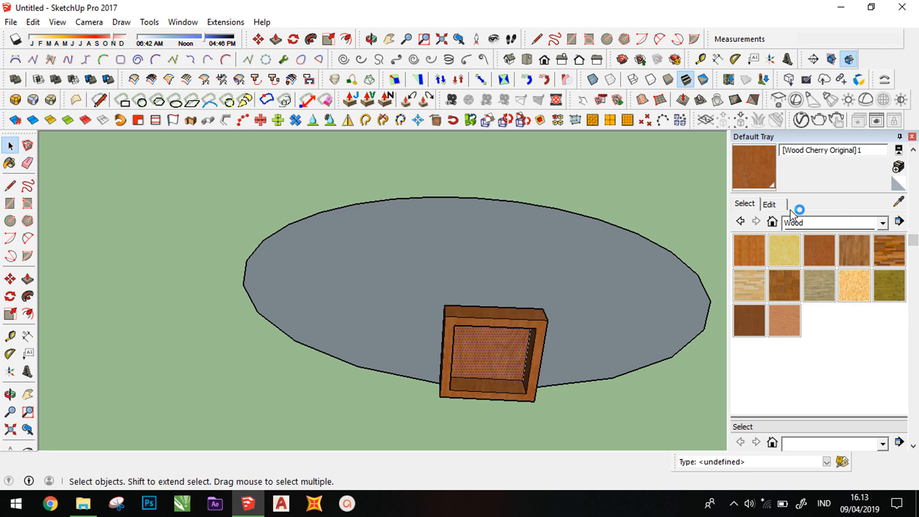
left_click(809, 222)
left_click(820, 237)
left_click(854, 285)
left_click(514, 350)
middle_click_drag(525, 349, 318, 354)
mouse_move(239, 368)
middle_mouse_down()
mouse_move(211, 353)
mouse_move(388, 365)
mouse_move(443, 351)
mouse_move(256, 277)
mouse_move(467, 265)
mouse_move(598, 279)
mouse_move(662, 268)
middle_mouse_up()
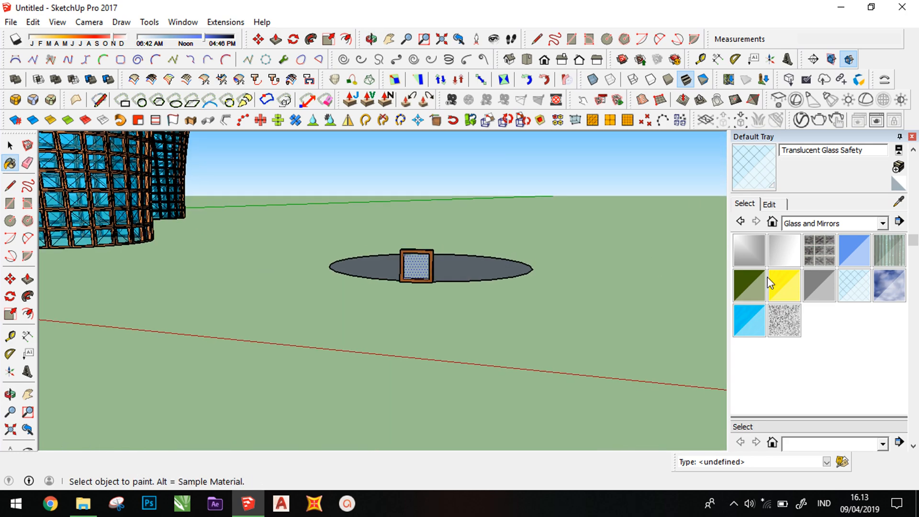
Step: Paint the panel's recessed inner pane with Translucent Glass Tinted
left_click(747, 318)
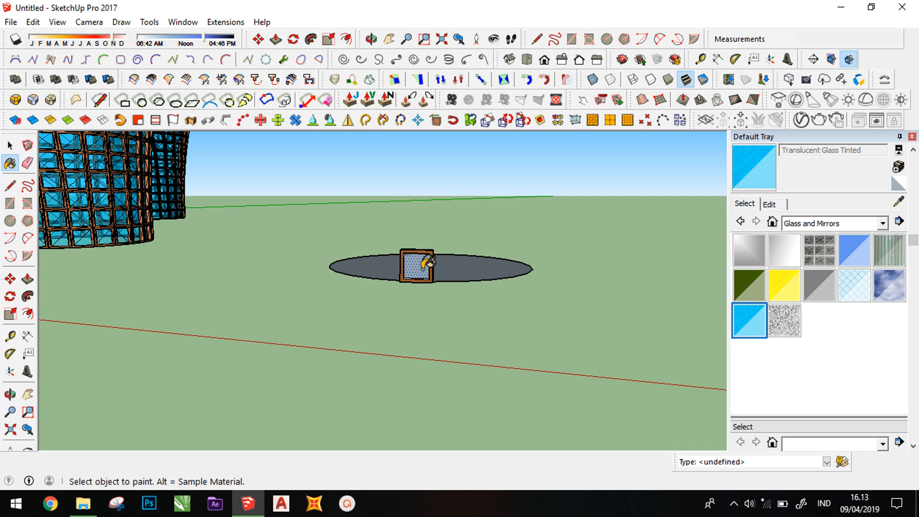
left_click(426, 262)
mouse_move(426, 262)
middle_mouse_down()
mouse_move(240, 322)
mouse_move(263, 248)
mouse_move(521, 300)
mouse_move(611, 300)
middle_mouse_up()
Step: Group the complete window panel, frame and glass, and convert the group into a component
left_click(12, 145)
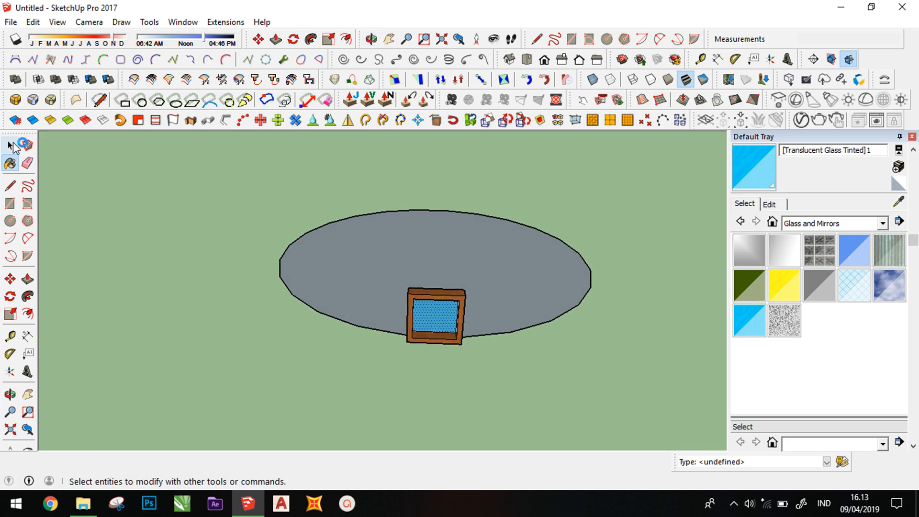
middle_click_drag(262, 224, 452, 296)
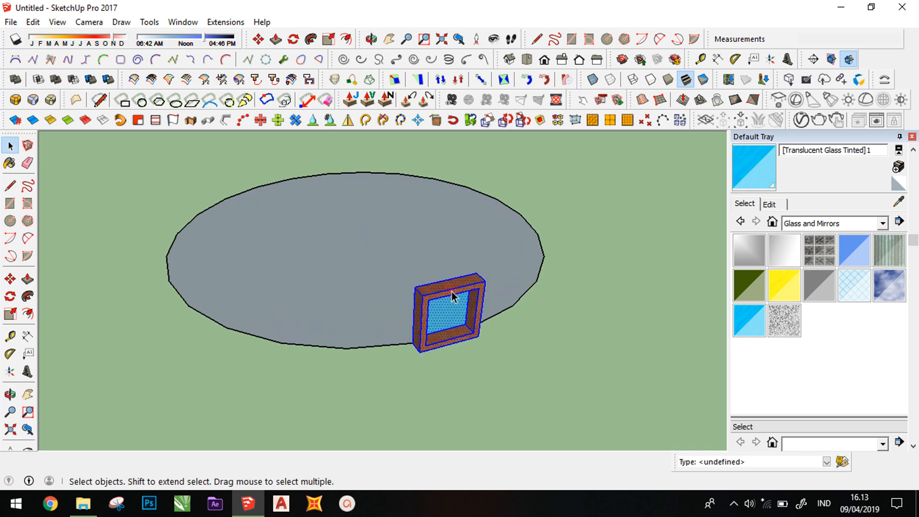
right_click(452, 291)
left_click(507, 215)
right_click(445, 309)
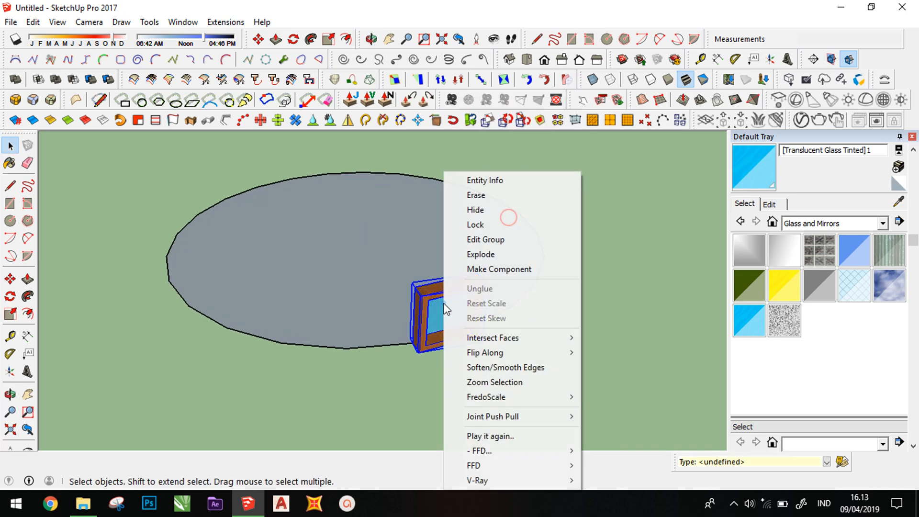
left_click(497, 268)
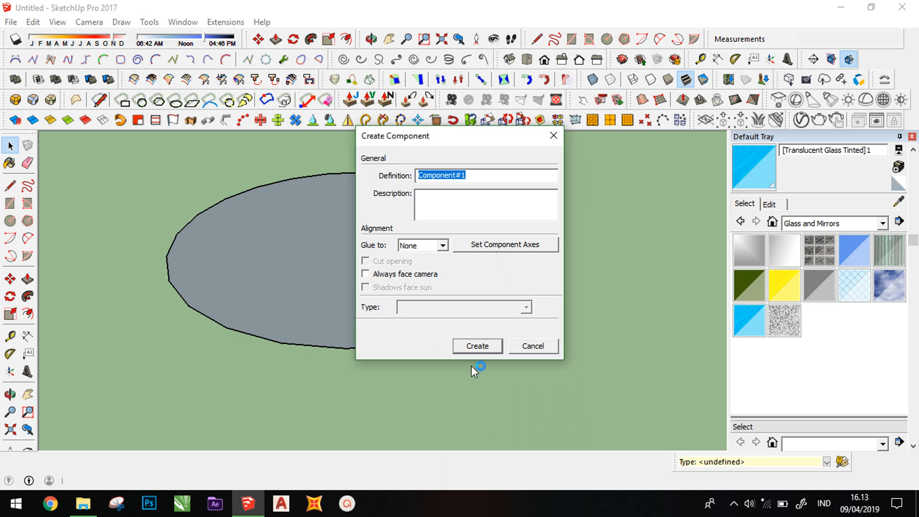
left_click(478, 346)
Step: Draw a guide line from a segment endpoint on the circle's edge to the circle's centre
mouse_move(482, 353)
middle_mouse_down()
mouse_move(470, 291)
mouse_move(390, 329)
mouse_move(531, 349)
mouse_move(521, 345)
middle_mouse_up()
key("l")
left_click(345, 365)
left_click(357, 217)
key("Escape")
Step: Rotate a copy of the window component about the circle's centre by one segment and array it x24 around the circle
left_click(9, 296)
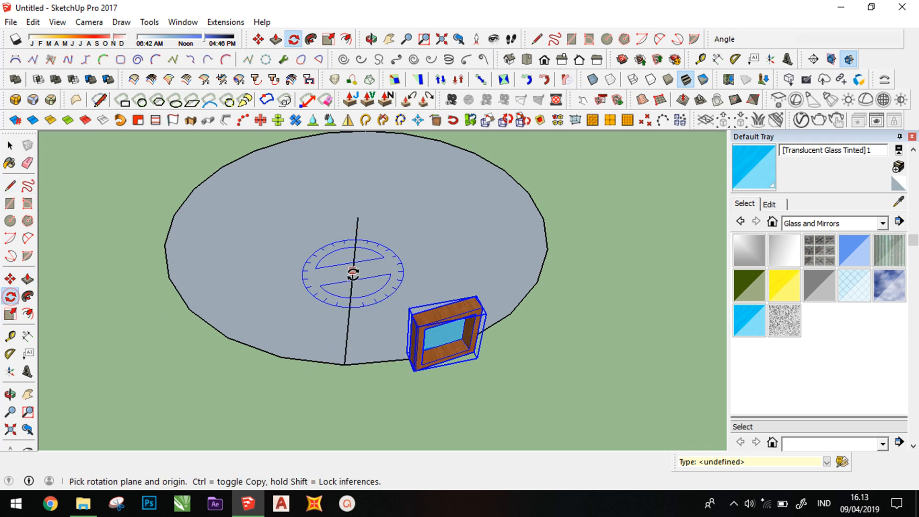
left_click(358, 217)
scroll(407, 353, "up", 3)
left_click(409, 358)
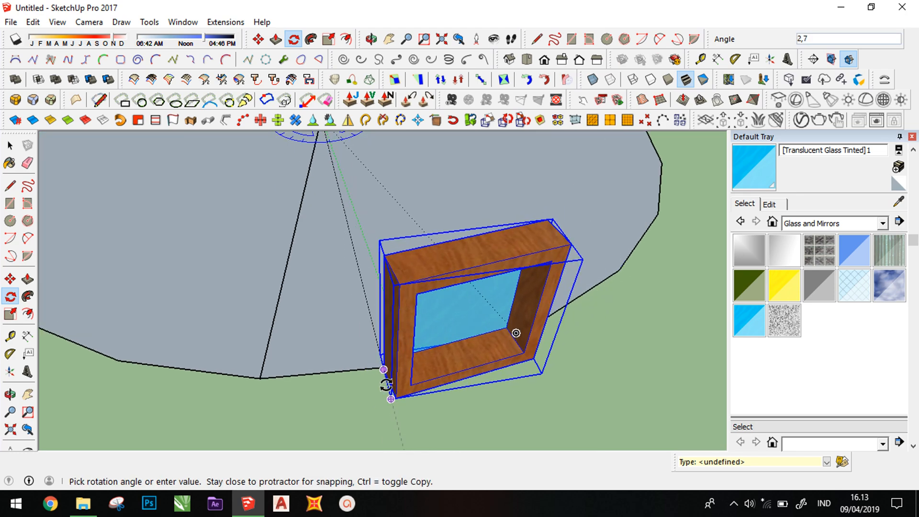
middle_click_drag(612, 272, 209, 303)
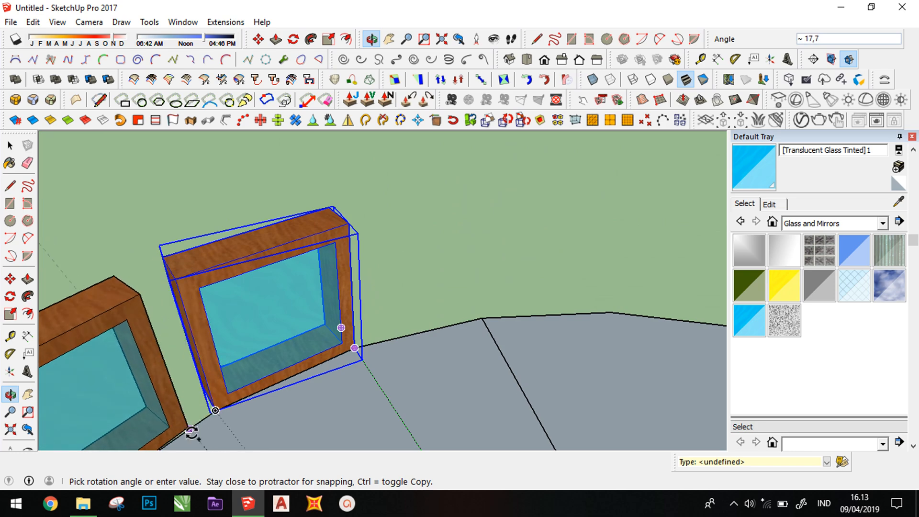
left_click(220, 411)
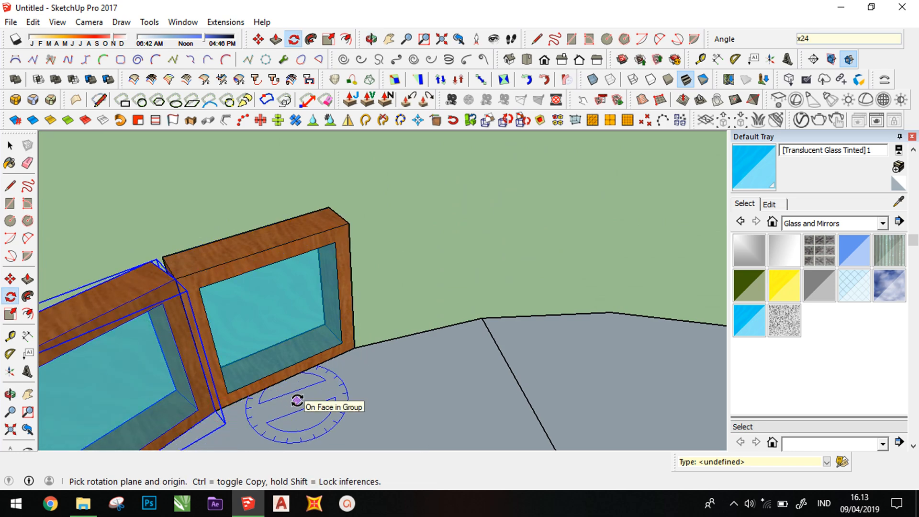
key("Return")
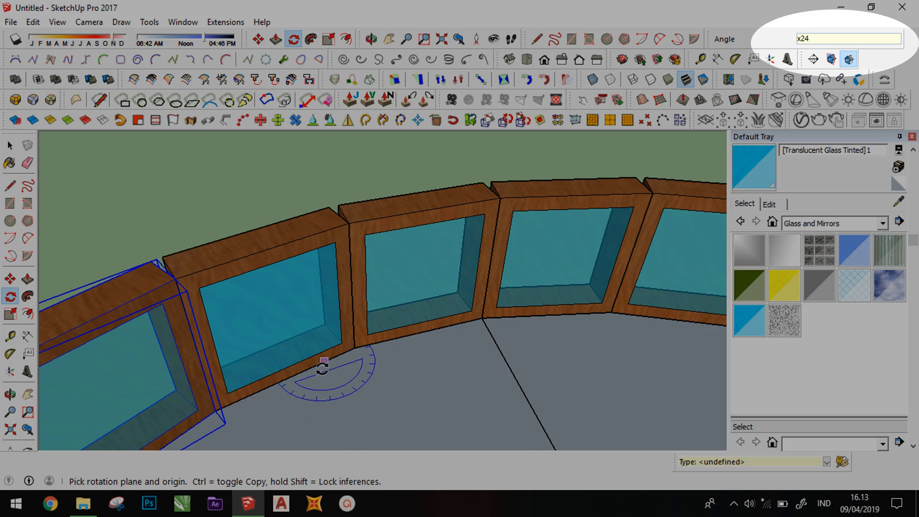
Step: Open one window component of the ring for editing
left_click(10, 145)
scroll(287, 307, "down", 4)
middle_click_drag(268, 322, 718, 268)
scroll(588, 267, "down", 2)
scroll(542, 291, "up", 1)
double_click(538, 297)
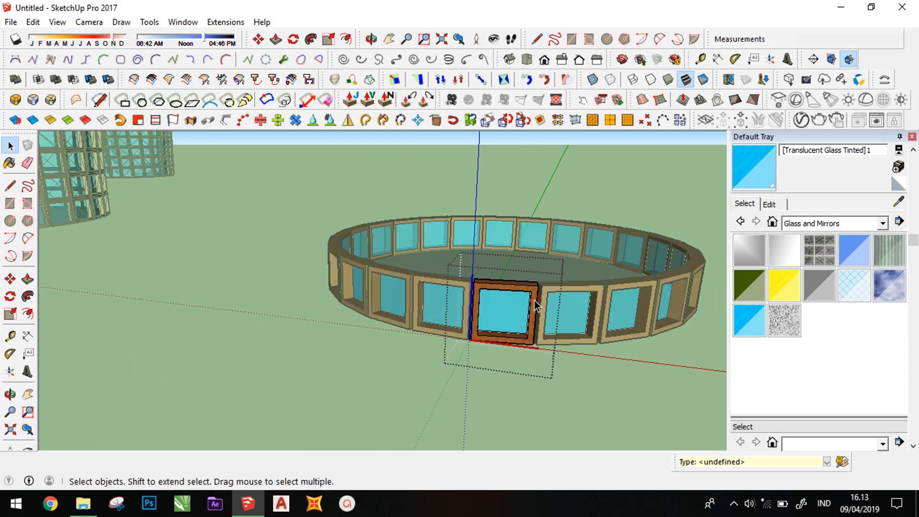
key("m")
scroll(531, 304, "up", 4)
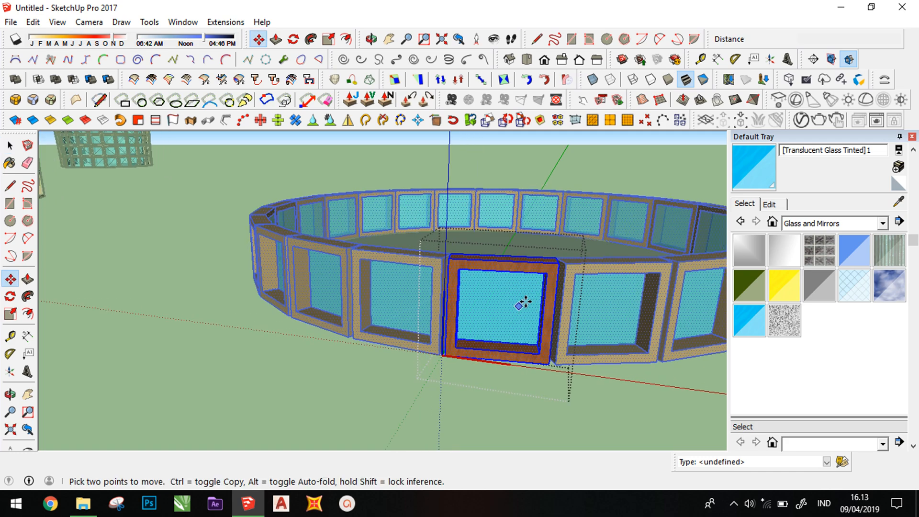
left_click(546, 377)
key("ctrl")
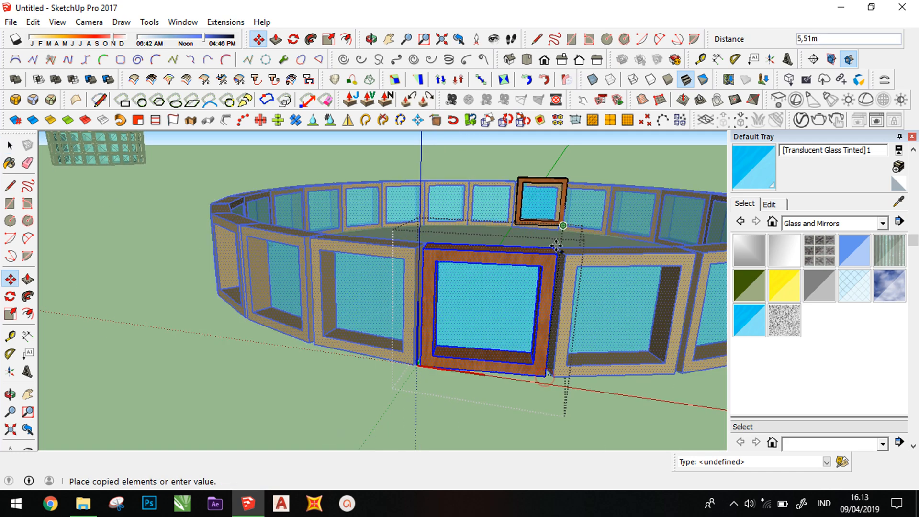
key("ctrl")
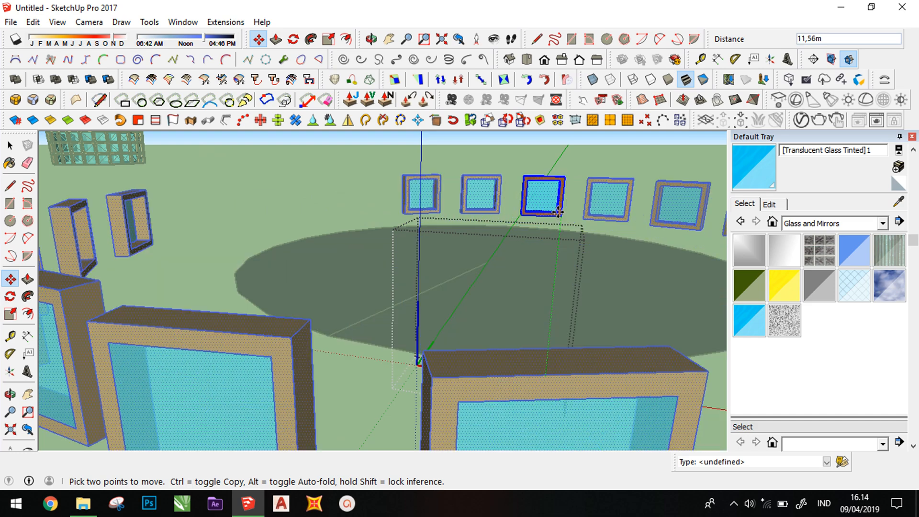
key("ctrl")
key("Escape")
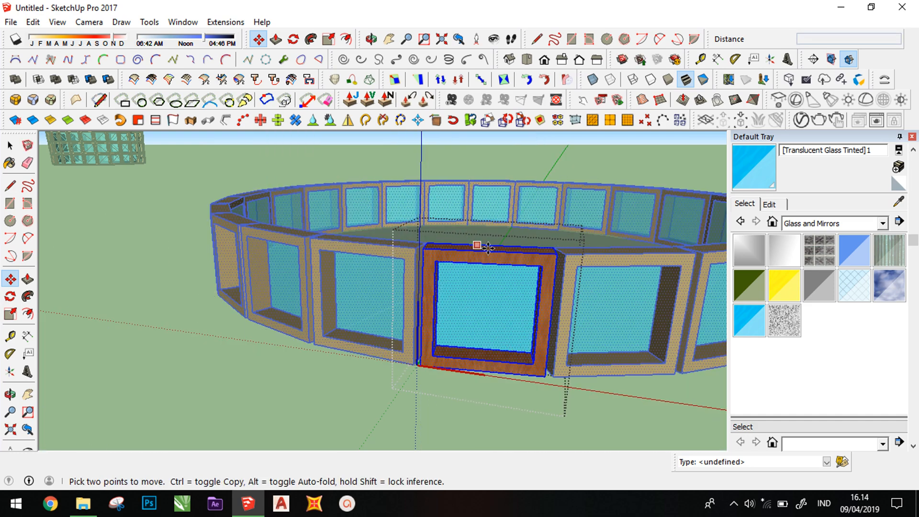
left_click(546, 376)
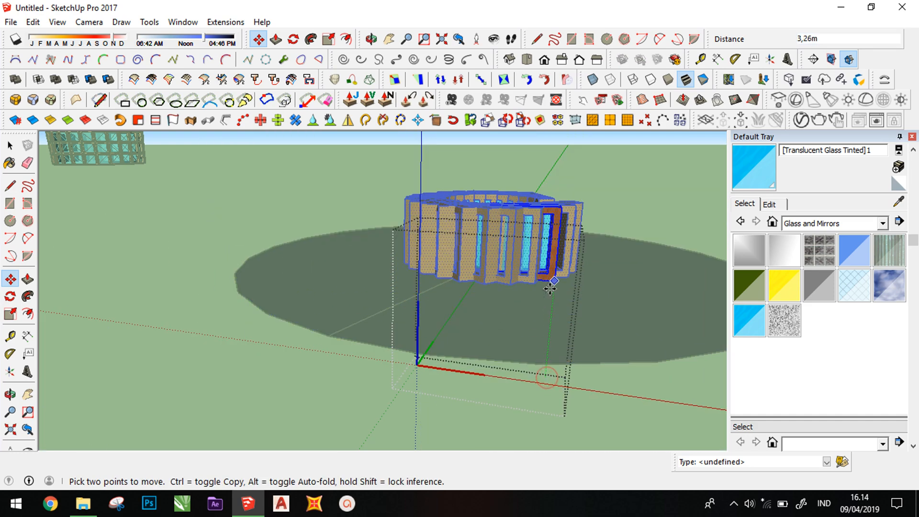
scroll(536, 307, "up", 5)
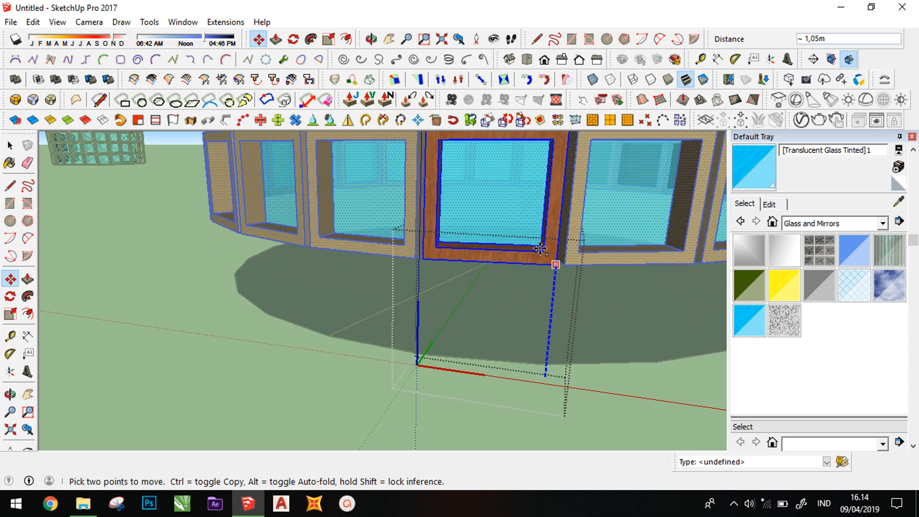
key("ctrl")
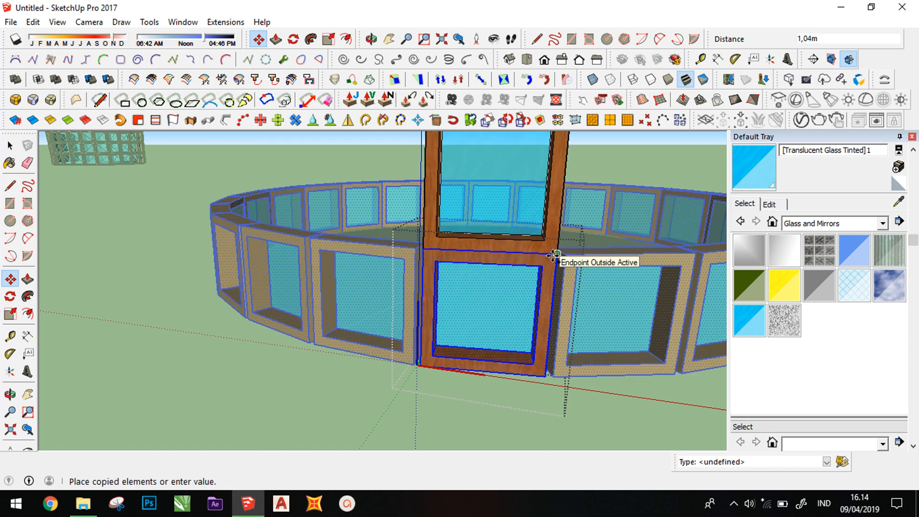
left_click(555, 242)
left_click(556, 237)
key("ctrl")
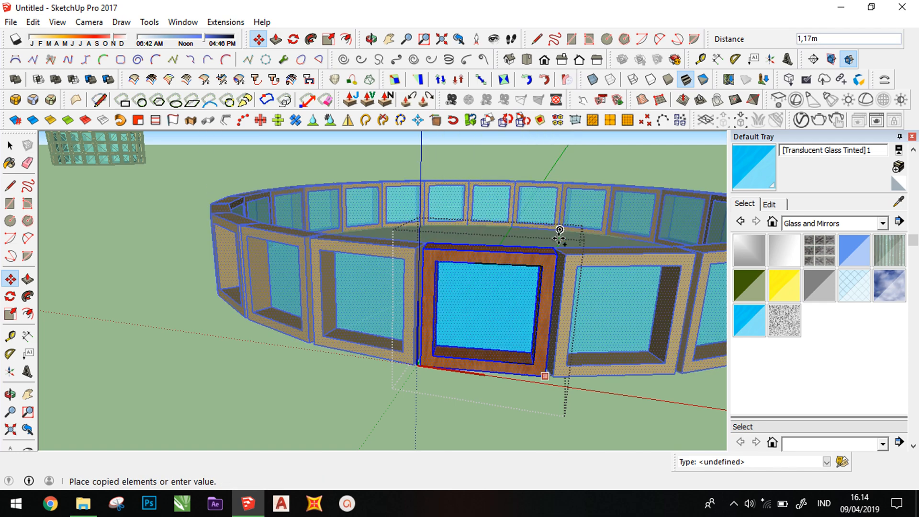
key("Escape")
key("space")
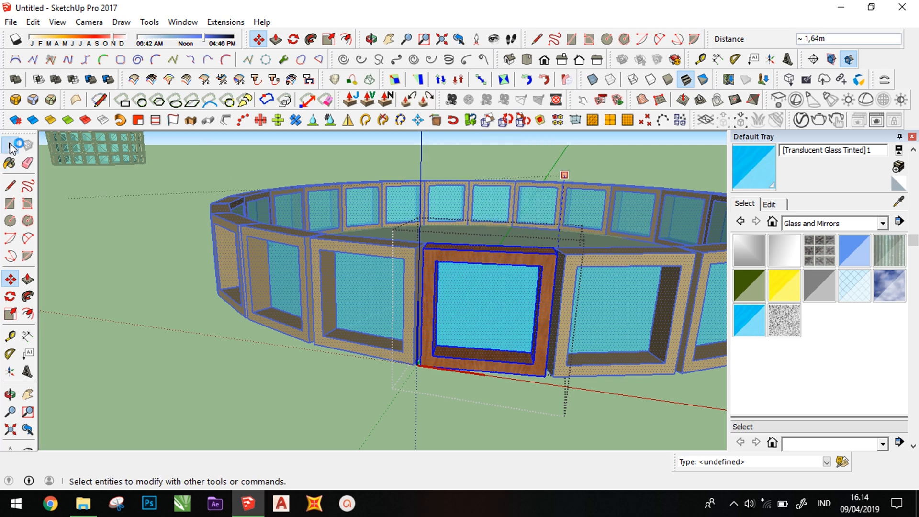
Step: Outside the component, hide the circular base group and remove the guide line running to the circle's centre
left_click(125, 287)
scroll(459, 312, "down", 3)
scroll(476, 328, "down", 2)
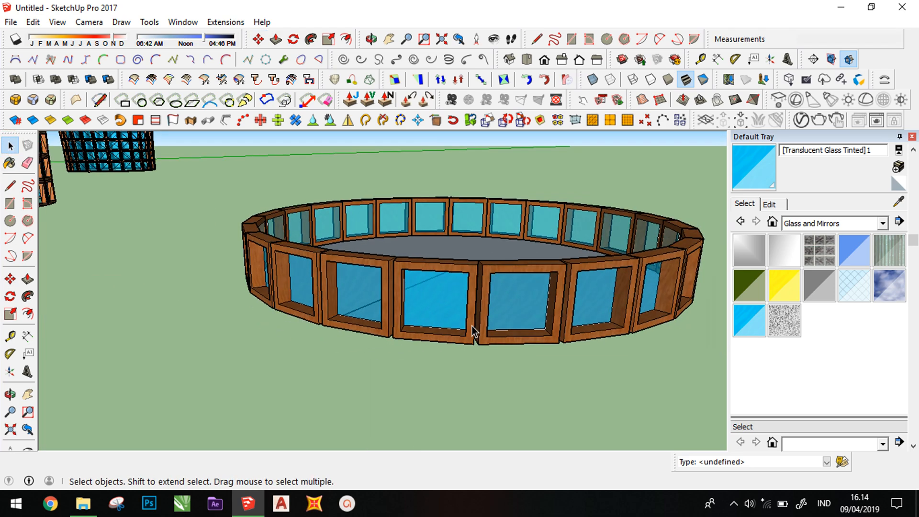
middle_click_drag(477, 329, 478, 276)
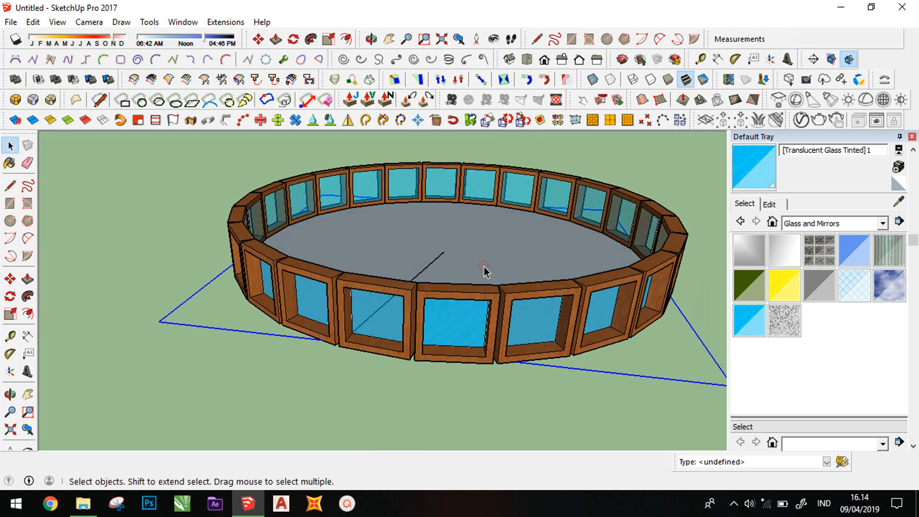
right_click(483, 270)
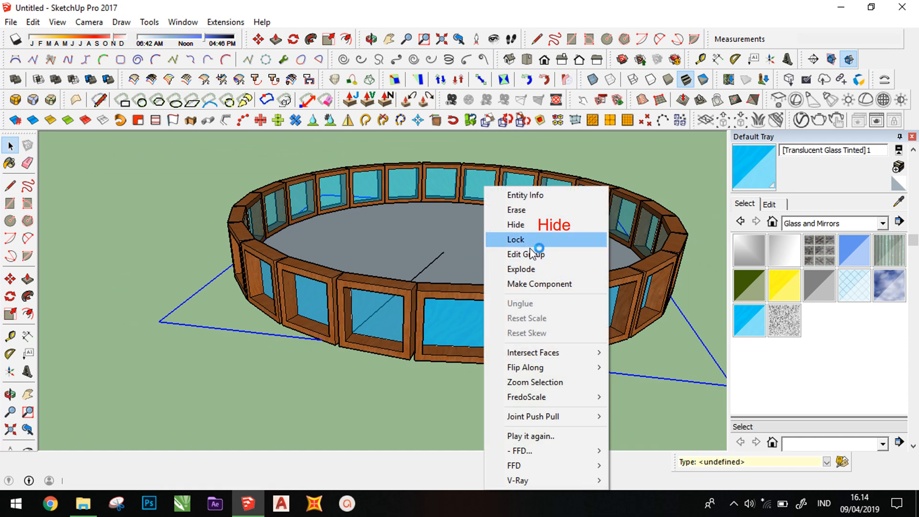
left_click(529, 228)
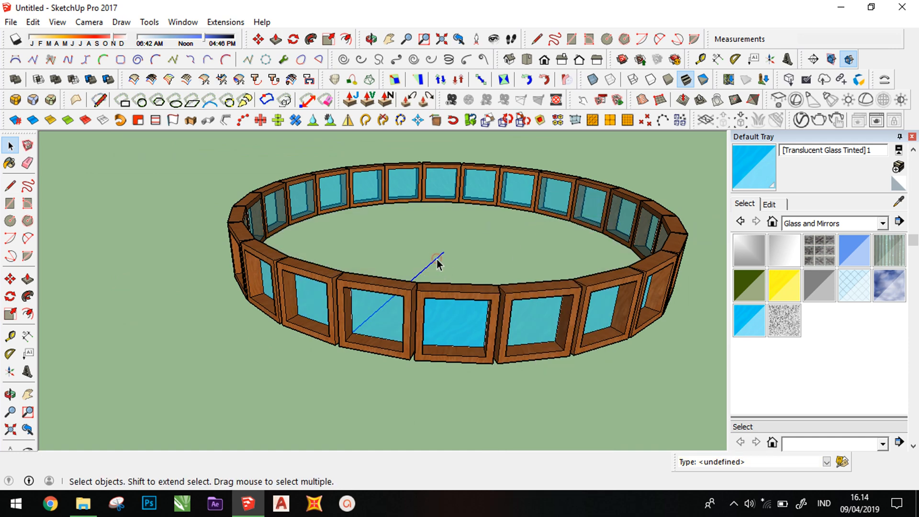
scroll(515, 317, "down", 2)
Step: Copy the whole ring of window components upward by one panel height and array the copy x24
left_click_drag(259, 150, 673, 386)
scroll(569, 338, "up", 2)
key("m")
scroll(523, 312, "up", 3)
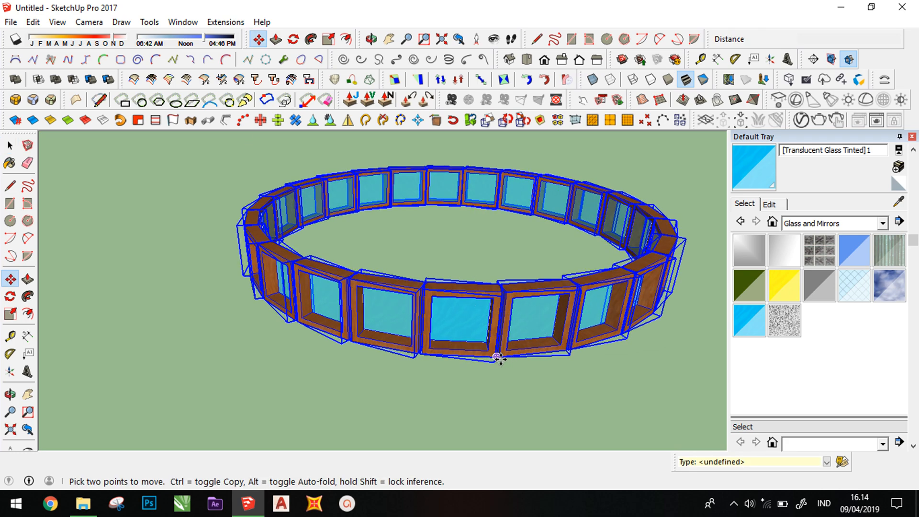
left_click(444, 355)
key("ctrl")
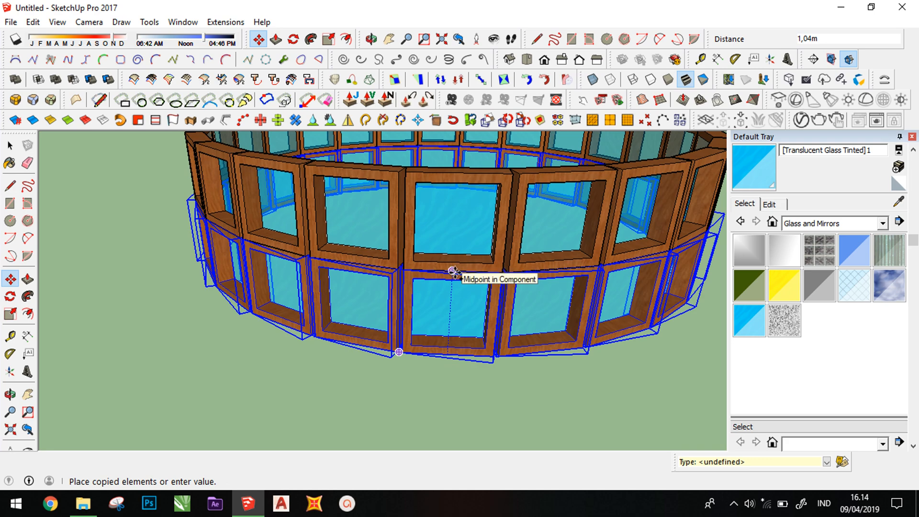
left_click(455, 272)
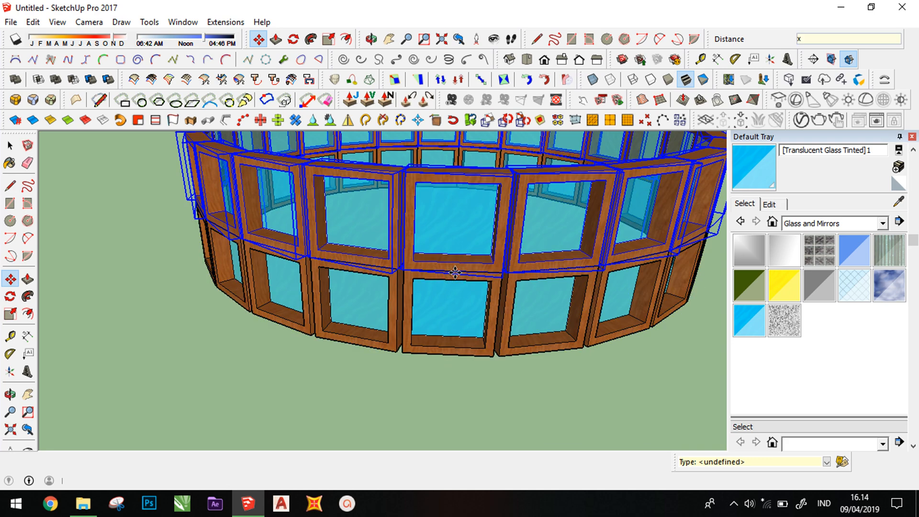
key("Return")
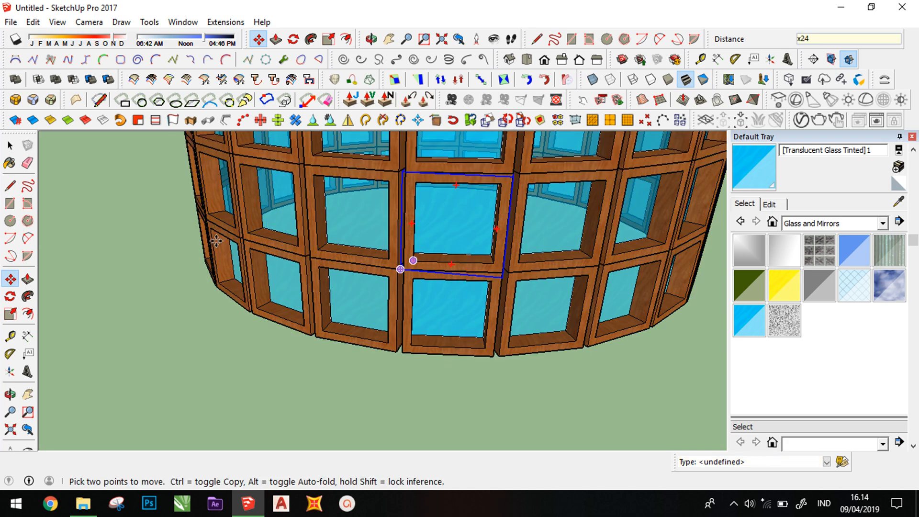
Step: Select all window components of the stacked cylindrical tower and explode them
left_click(9, 146)
scroll(426, 400, "down", 4)
scroll(455, 335, "down", 6)
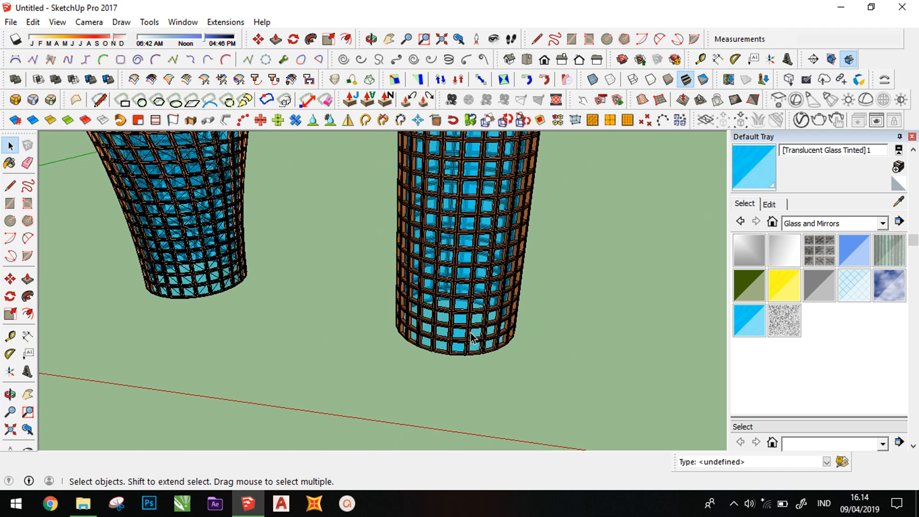
scroll(476, 303, "down", 3)
middle_click_drag(482, 257, 433, 165)
scroll(432, 165, "up", 3)
scroll(433, 169, "up", 2)
left_click_drag(388, 142, 531, 440)
left_click(459, 304)
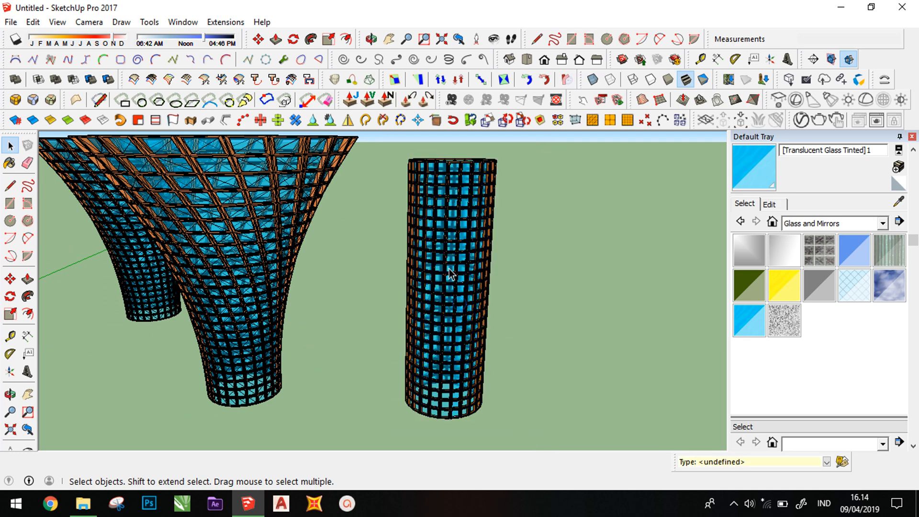
left_click(424, 167)
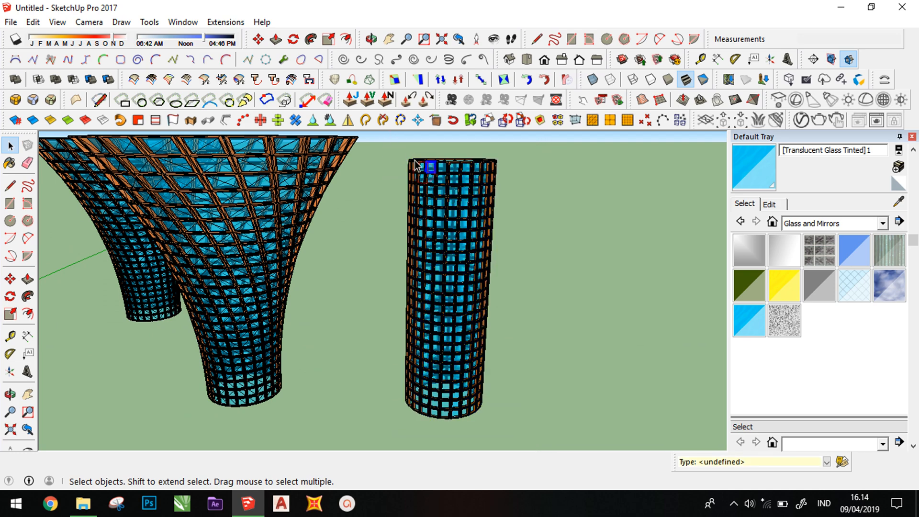
left_click_drag(403, 156, 510, 435)
right_click(450, 316)
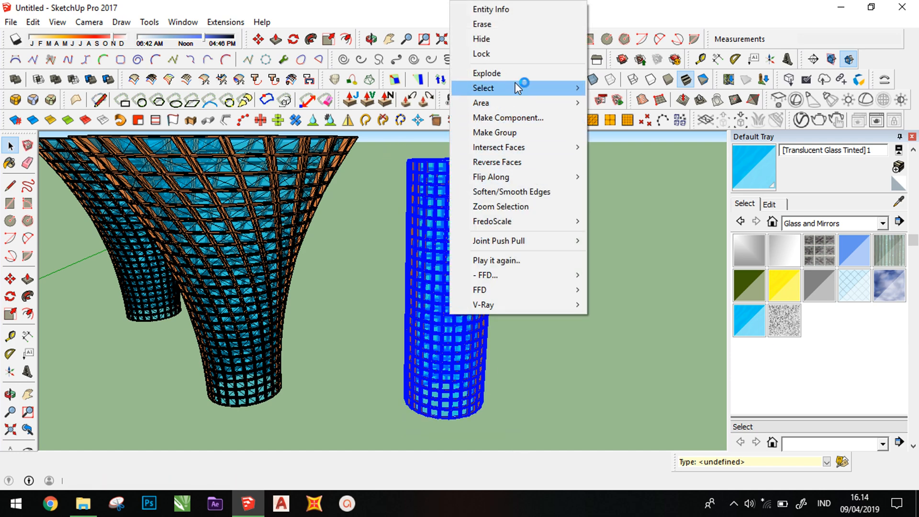
left_click(526, 74)
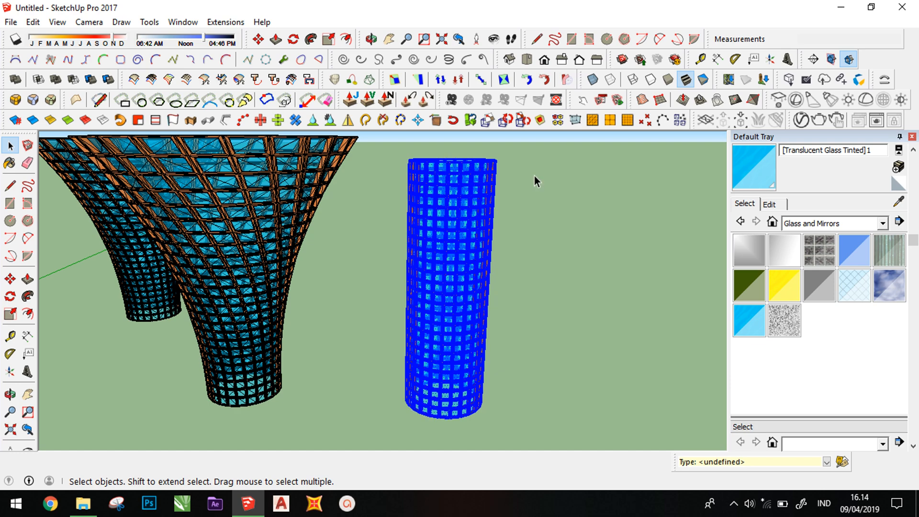
Step: Close the Default Tray and make a group of the exploded cylindrical tower geometry
left_click(912, 136)
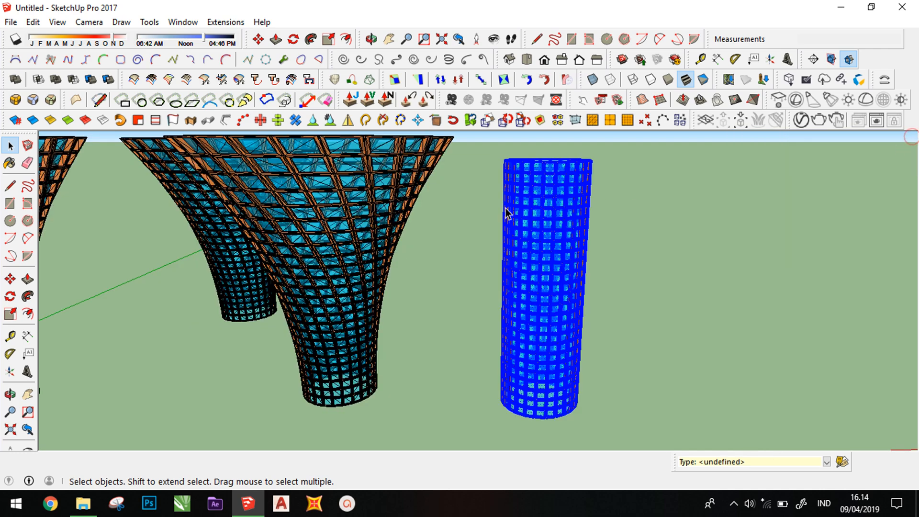
right_click(540, 202)
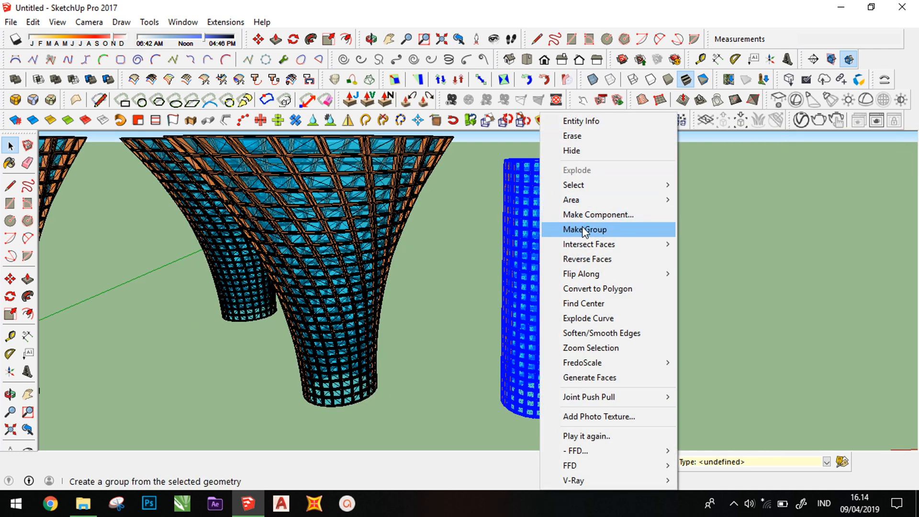
left_click(584, 231)
Step: Apply an NxN FFD control lattice to the grouped cylindrical tower
right_click(552, 247)
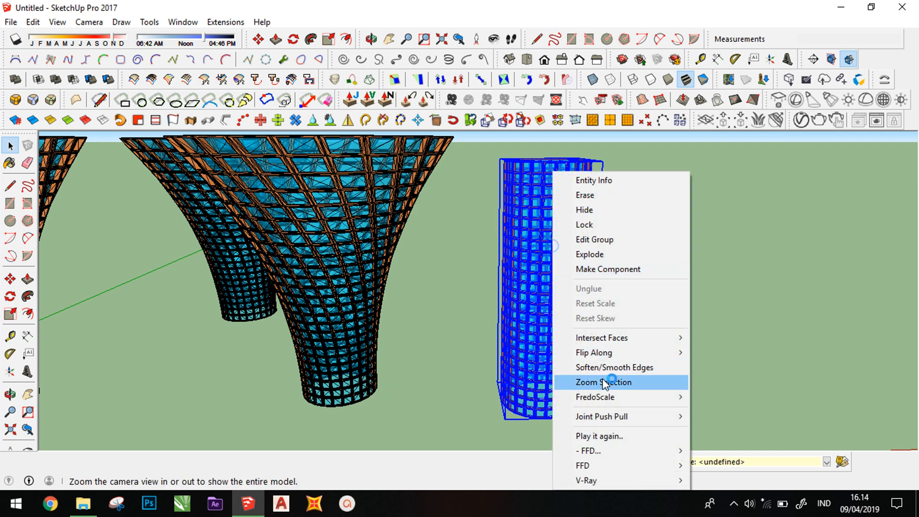
mouse_move(620, 465)
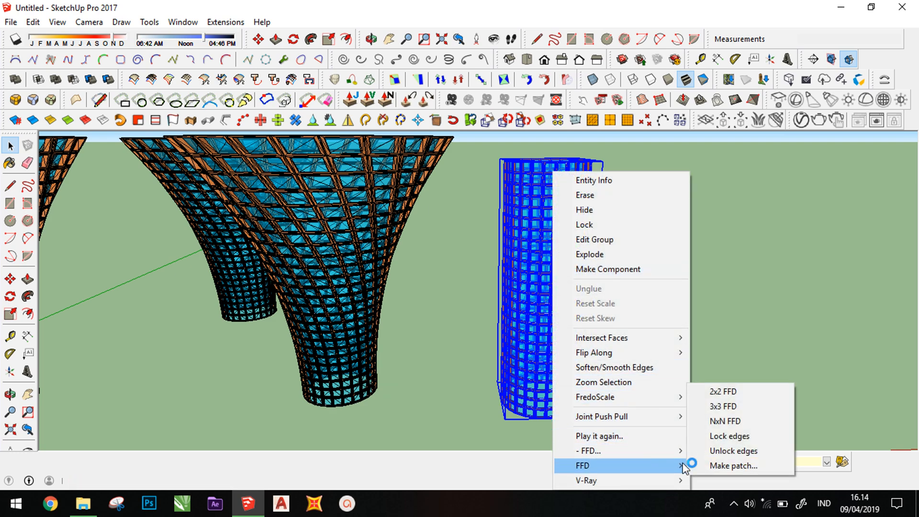
left_click(748, 422)
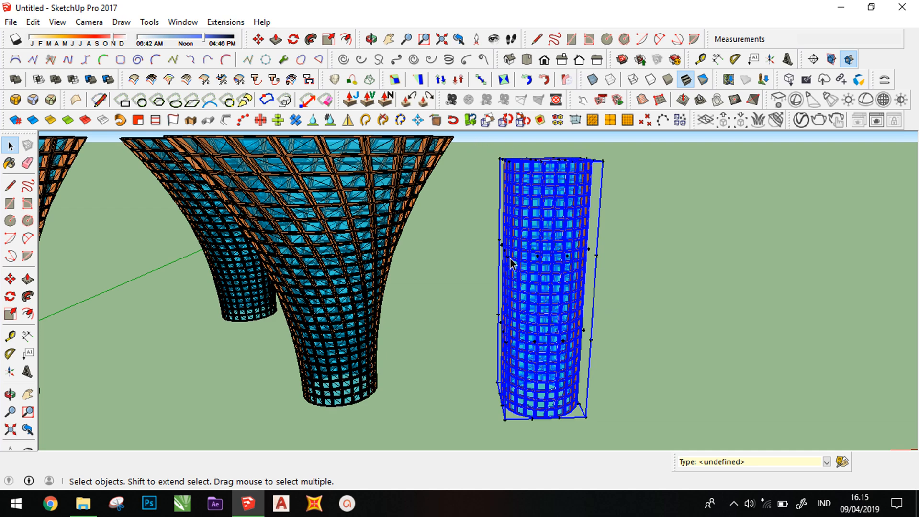
Step: Open the FFD control point group, select the uppermost layer of points and scale it uniformly about its centre by about 3.24
double_click(510, 165)
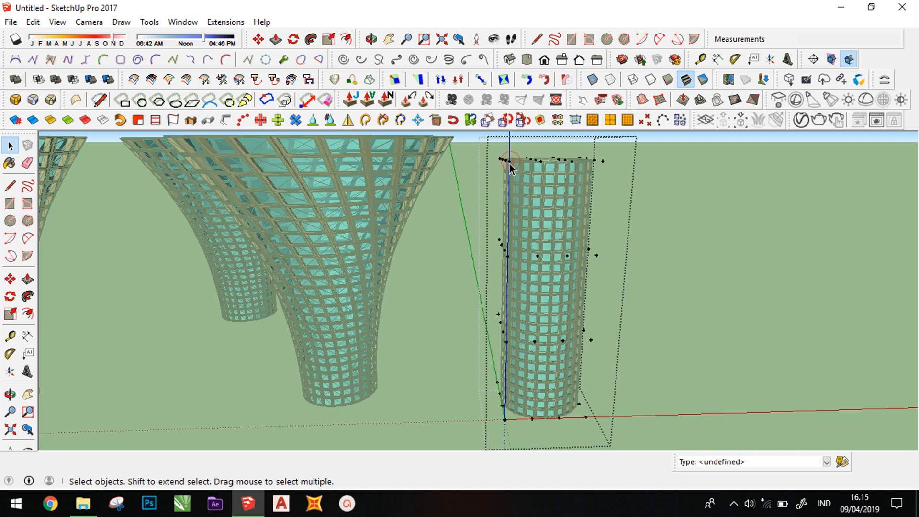
left_click_drag(481, 149, 630, 202)
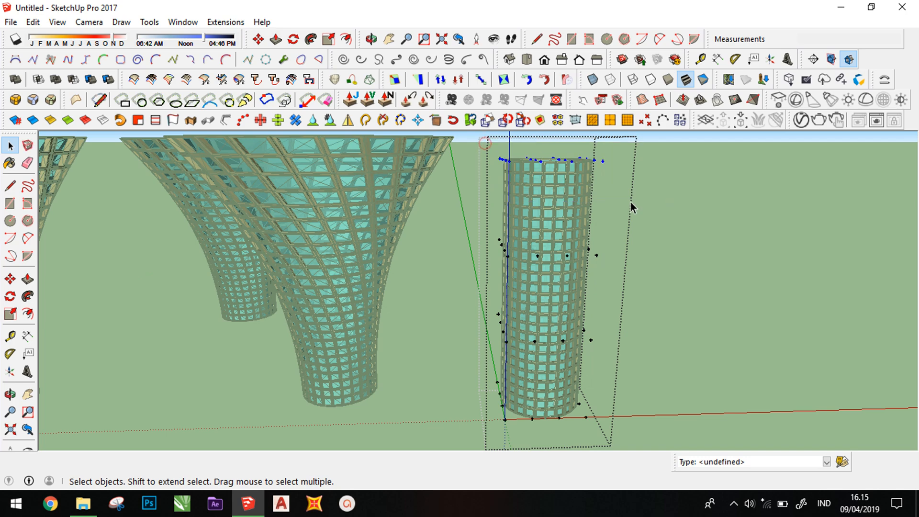
left_click(10, 278)
middle_click_drag(673, 197, 588, 191)
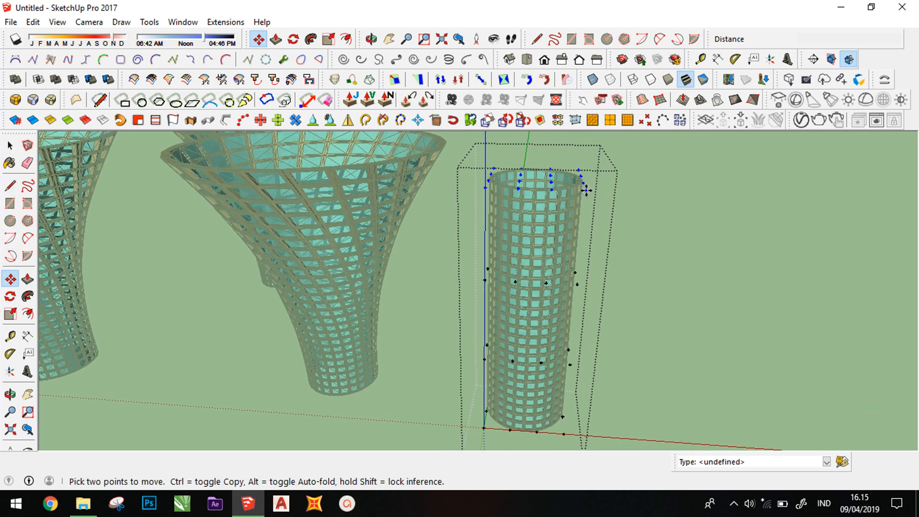
left_click(10, 314)
left_click_drag(587, 190, 745, 229)
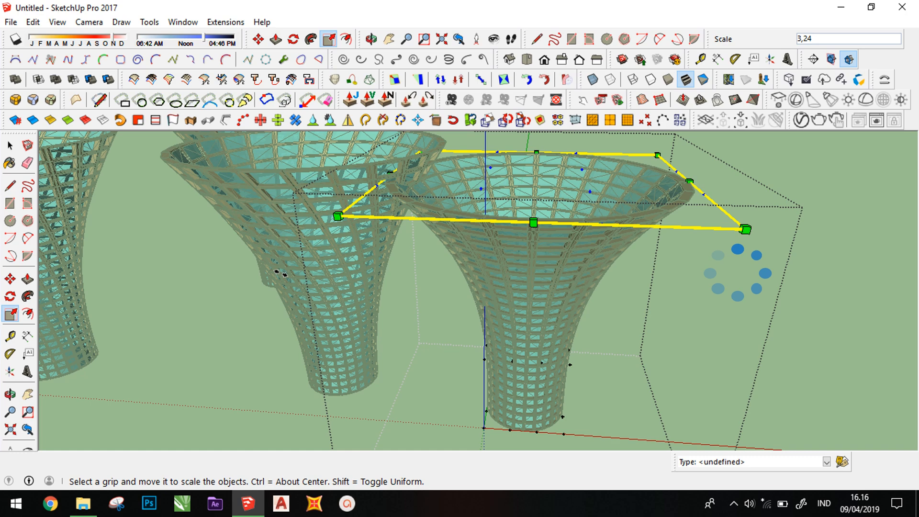
Step: Draw a line about 38.5 m long across the flared tower's top opening between opposite points of the rim
left_click(10, 186)
middle_click_drag(533, 154, 537, 267)
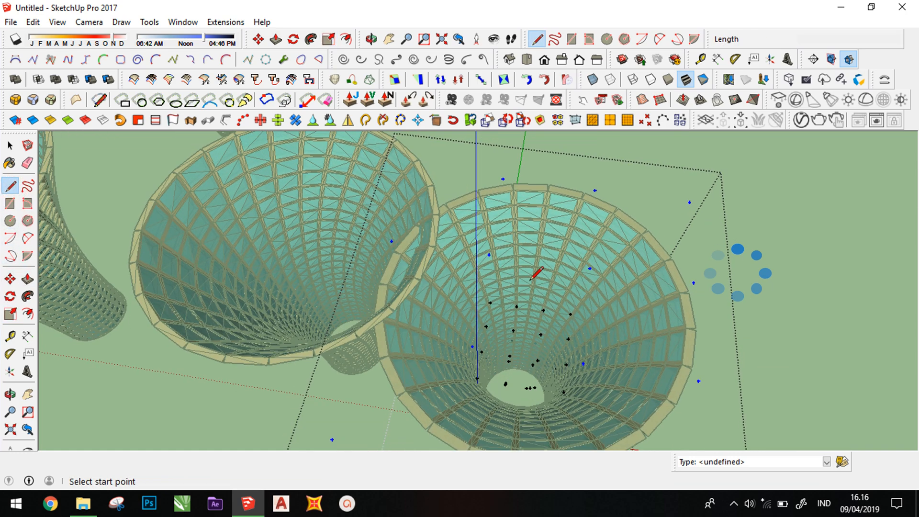
left_click(550, 193)
scroll(550, 194, "down", 3)
scroll(522, 416, "up", 3)
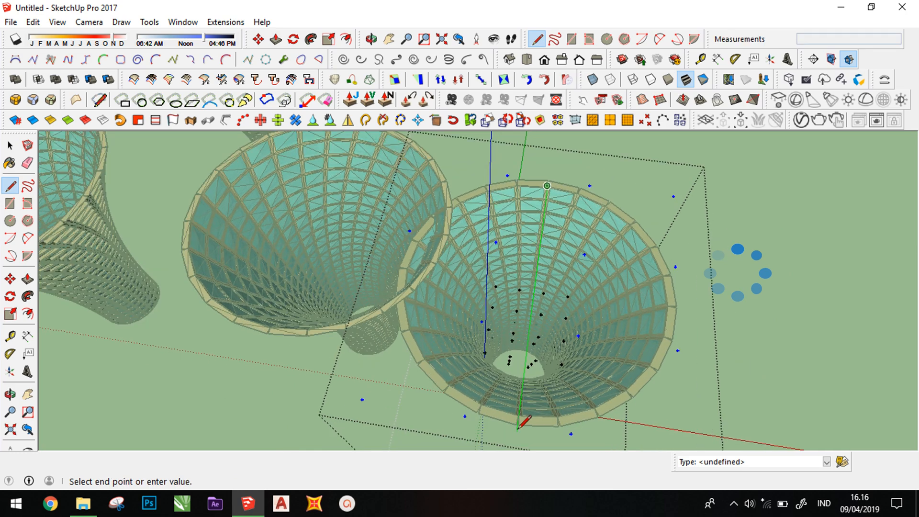
left_click(518, 413)
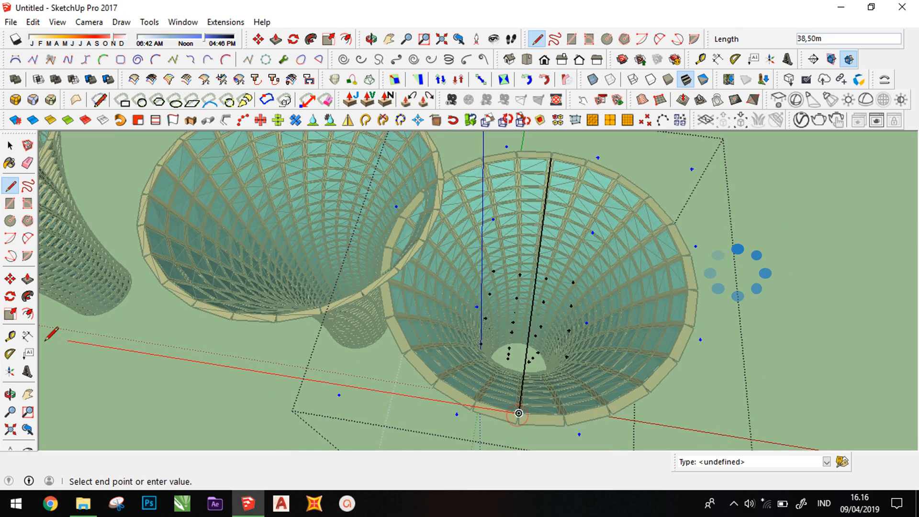
Step: Rotate the selected uppermost control points by about 149 degrees in plan around the midpoint of the line across the opening
left_click(10, 295)
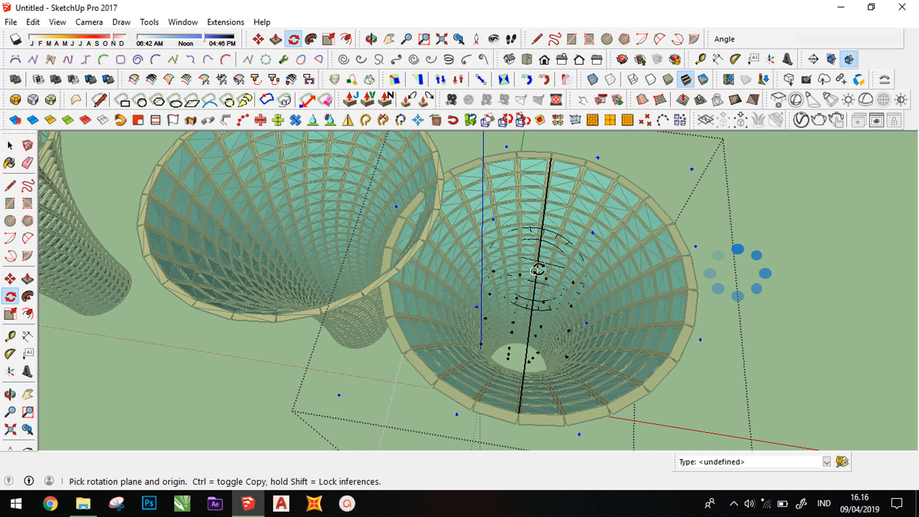
middle_click_drag(537, 267, 523, 230)
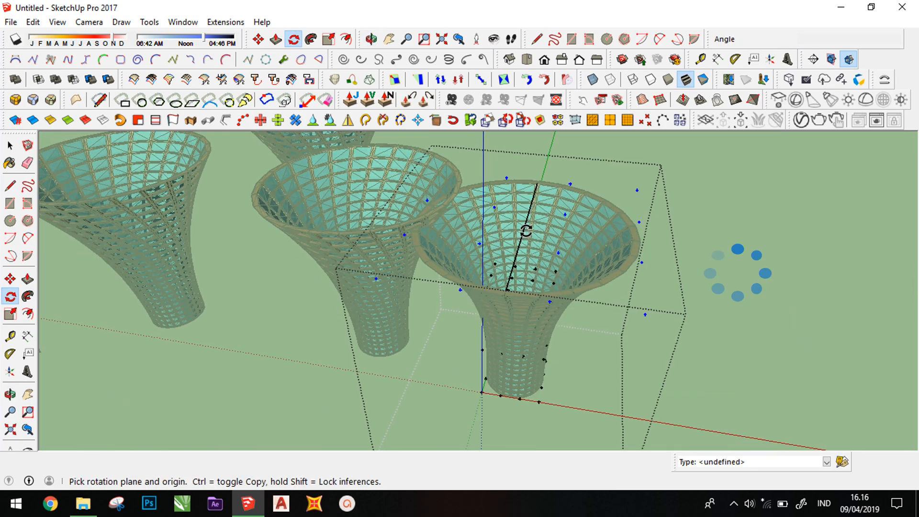
scroll(526, 225, "up", 5)
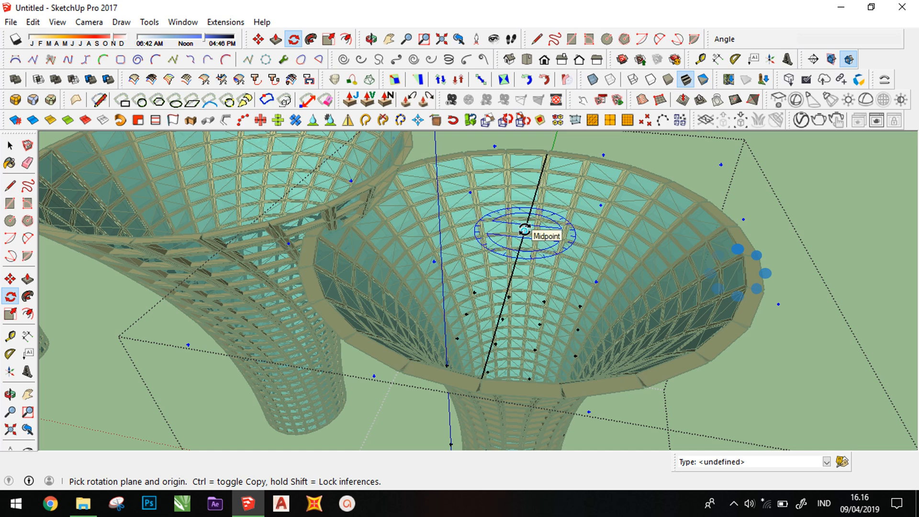
left_click(524, 231)
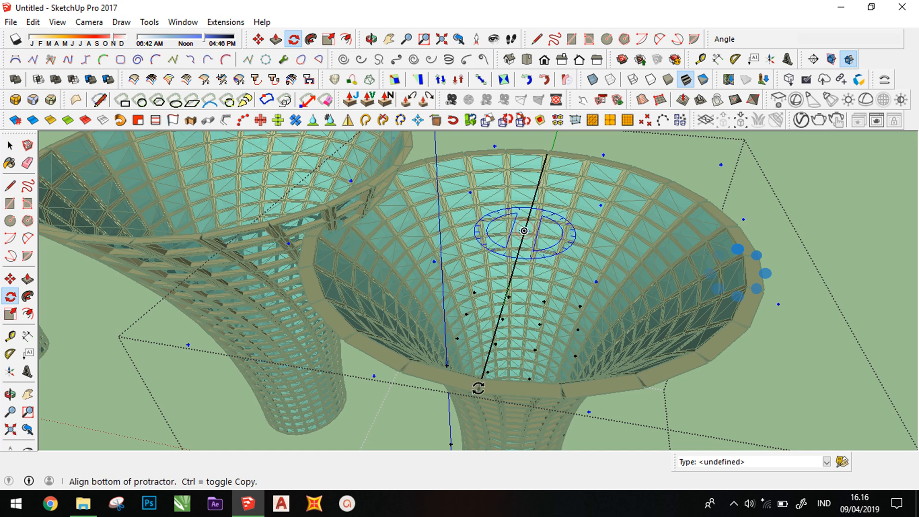
left_click(484, 363)
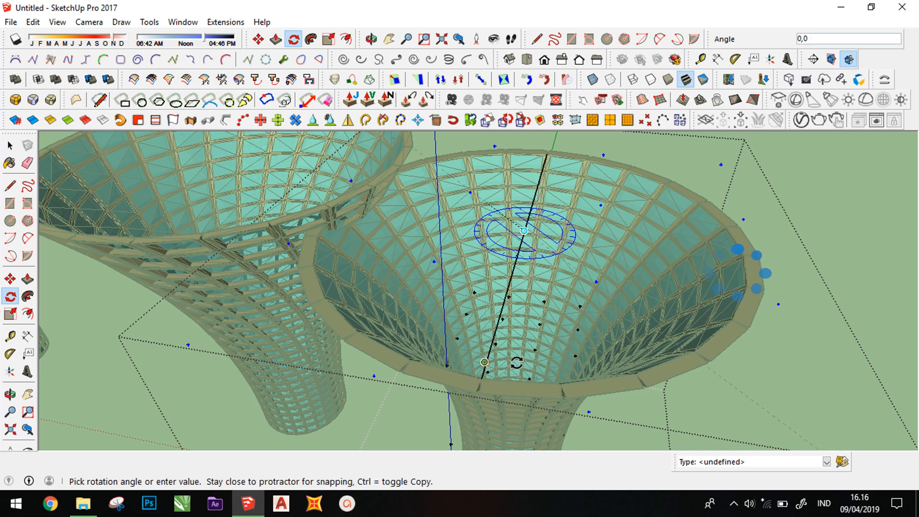
left_click(834, 310)
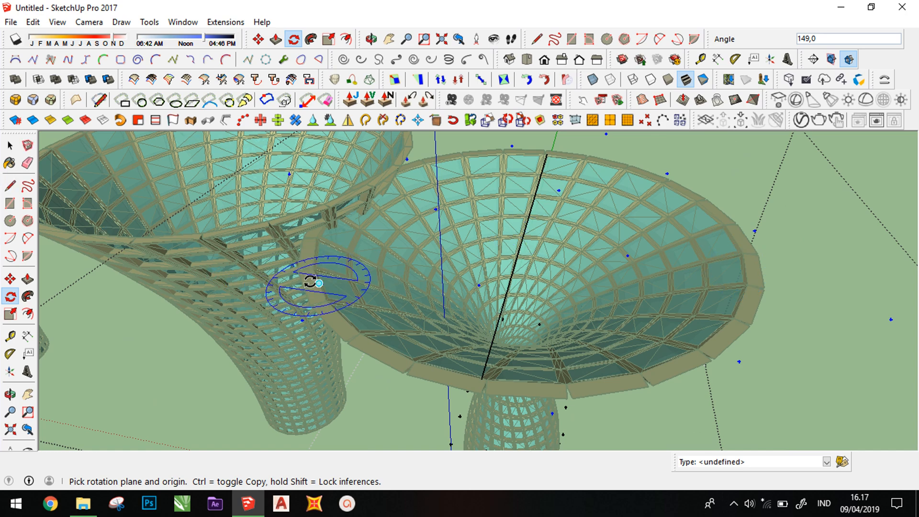
left_click(10, 145)
Step: Examine the twisted tower's narrowed waist, flared rim and lattice from the side and above, alongside the neighbouring towers
middle_click_drag(559, 363, 566, 249)
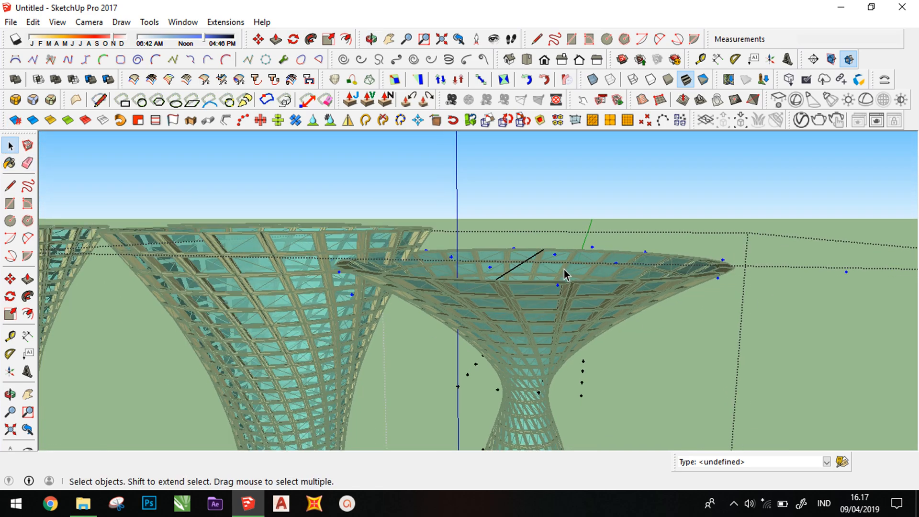
scroll(565, 268, "down", 5)
scroll(560, 416, "up", 3)
middle_click_drag(565, 417, 609, 470)
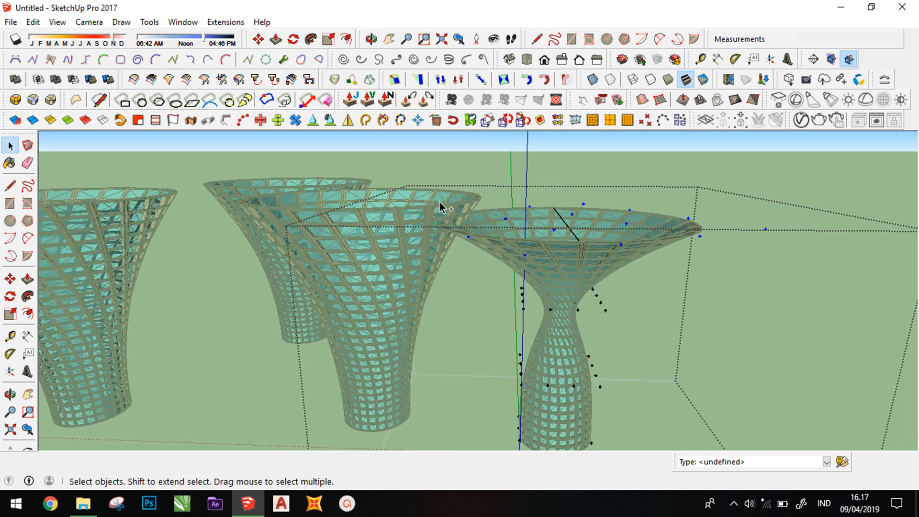
middle_click_drag(527, 305, 498, 271)
scroll(576, 391, "up", 3)
middle_click_drag(576, 391, 673, 387)
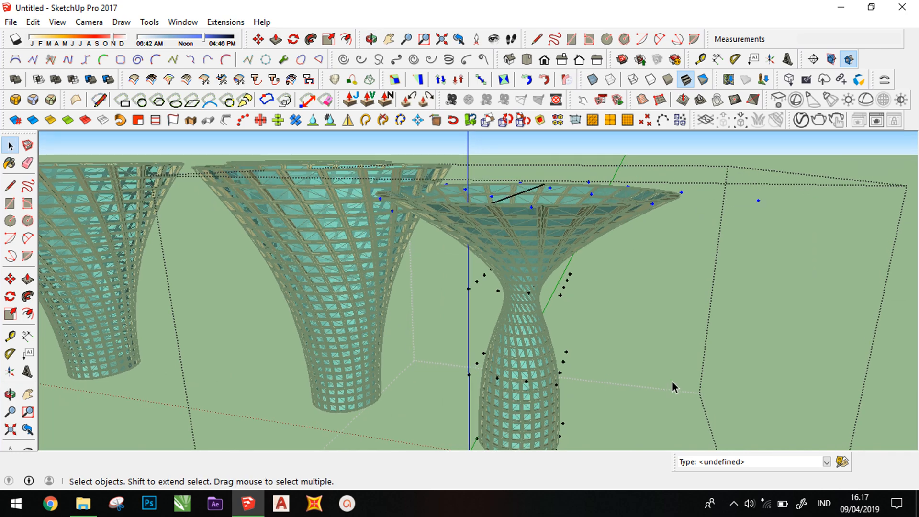
scroll(593, 297, "down", 3)
middle_click_drag(599, 297, 614, 345)
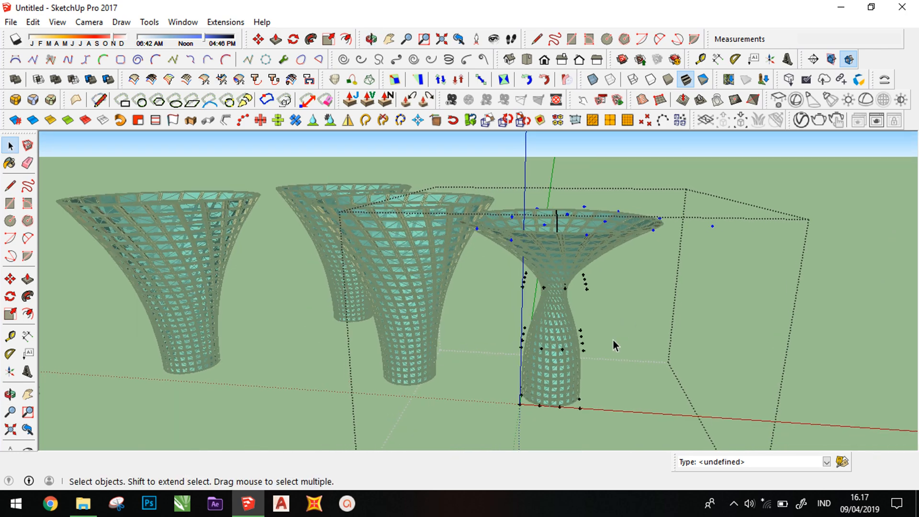
scroll(614, 344, "up", 1)
scroll(617, 322, "up", 1)
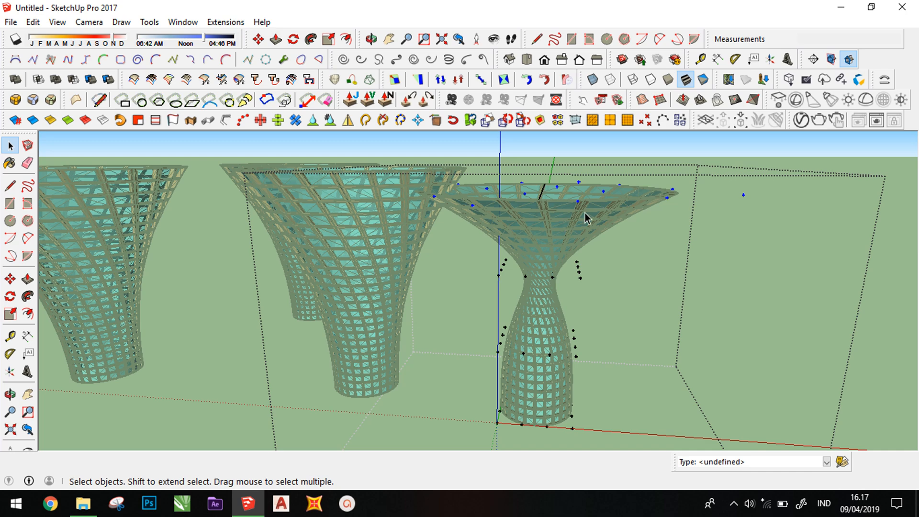
scroll(600, 191, "up", 3)
middle_click_drag(595, 195, 593, 258)
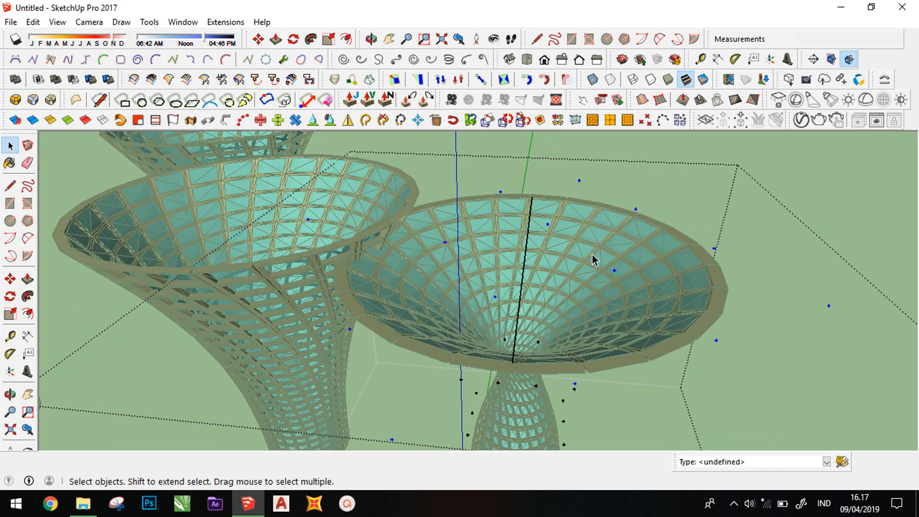
scroll(593, 259, "down", 1)
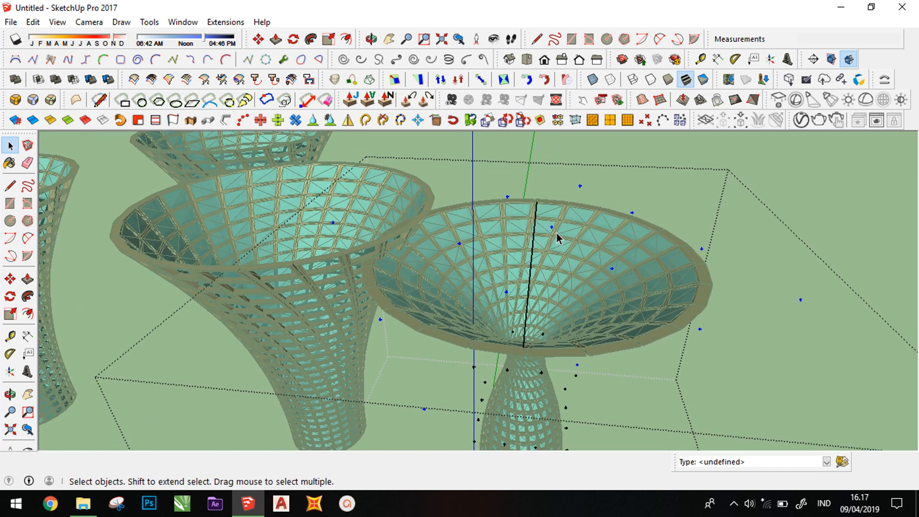
scroll(556, 234, "down", 1)
middle_click_drag(675, 274, 678, 201)
scroll(610, 300, "up", 1)
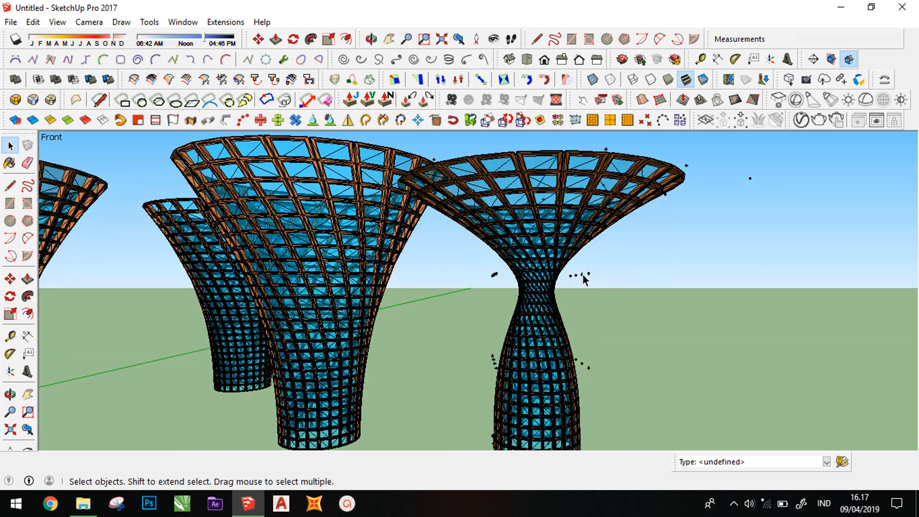
Step: Reopen the twisted tower's FFD control point group, select all its contents and delete them
double_click(583, 275)
left_click(582, 274)
scroll(582, 274, "down", 3)
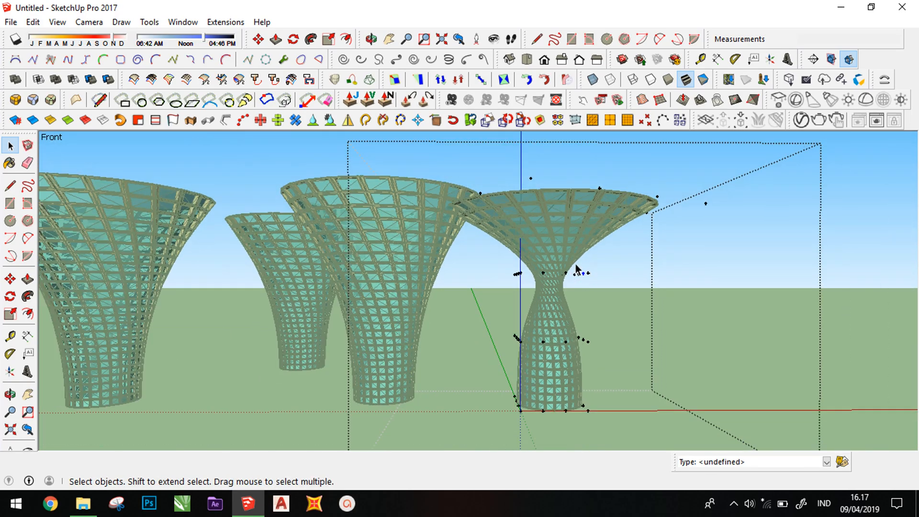
left_click_drag(427, 166, 728, 429)
key("Delete")
Step: Select the deformed tower group and move it across the ground, away from the other towers
middle_click_drag(585, 314, 522, 380)
left_click(577, 381)
key("m")
left_click(522, 380)
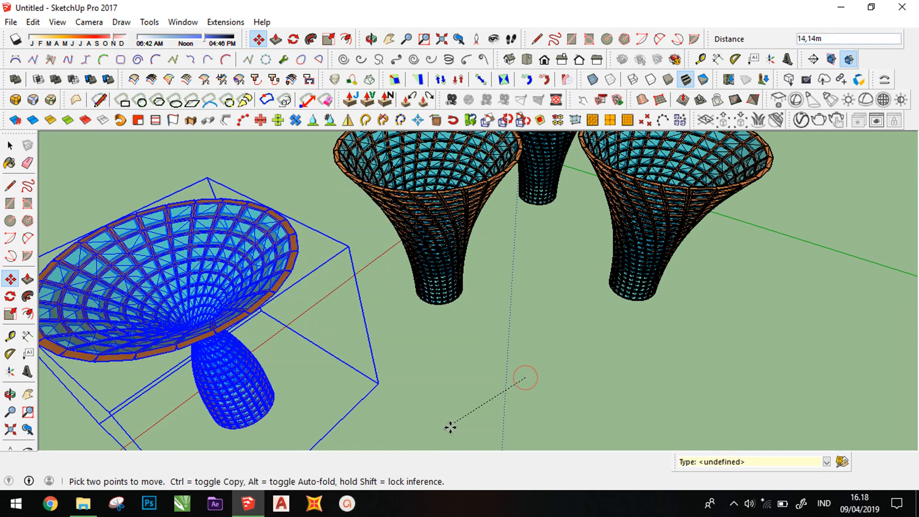